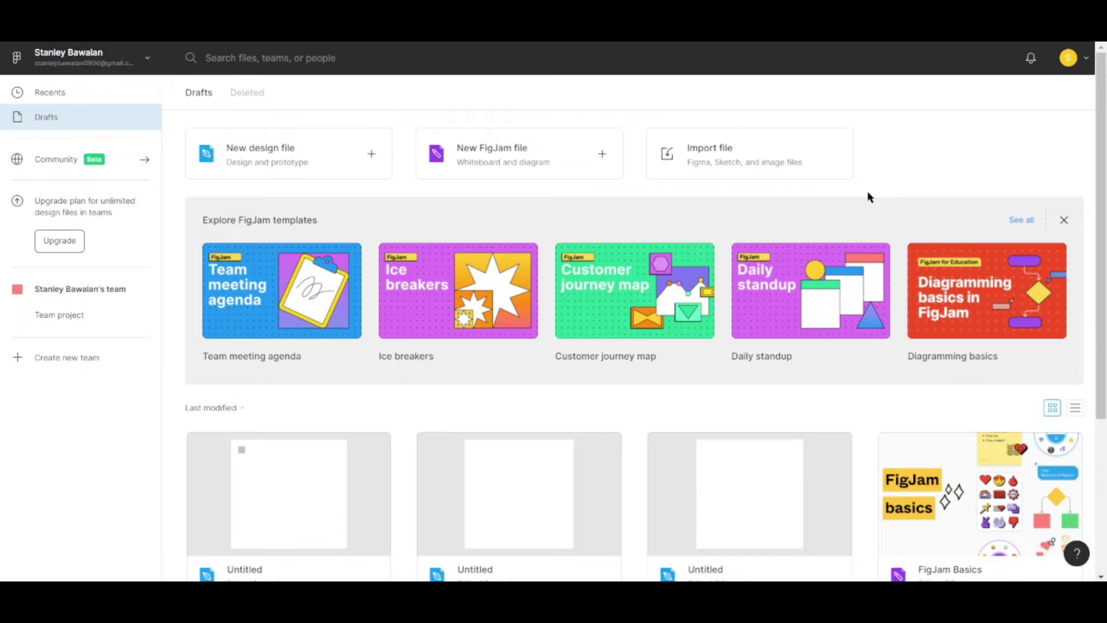
- Scroll down and back up the Drafts page to see the new-file options and existing drafts
scroll(865, 205, down, 2)
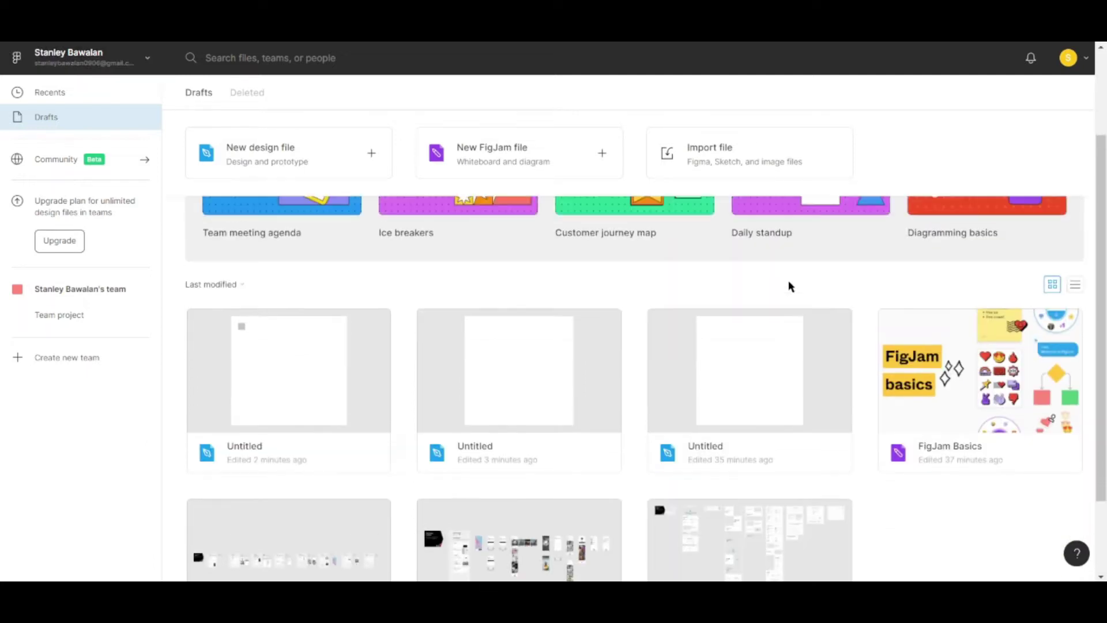
scroll(790, 287, up, 2)
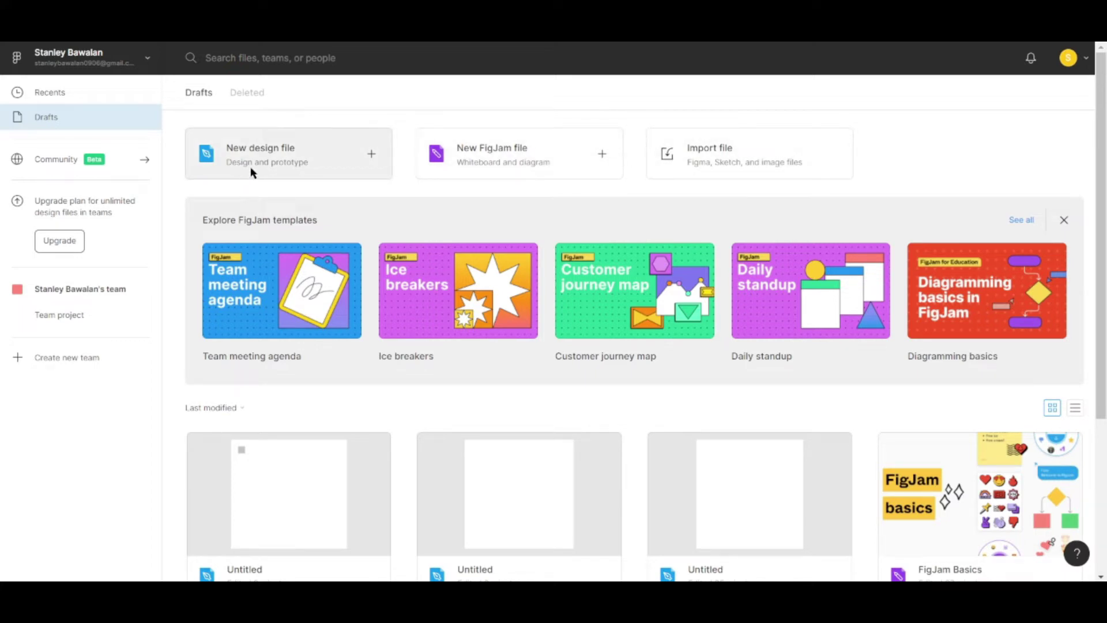
- Open a blank design file and draw Frame 1, sized to 410×410
click(281, 158)
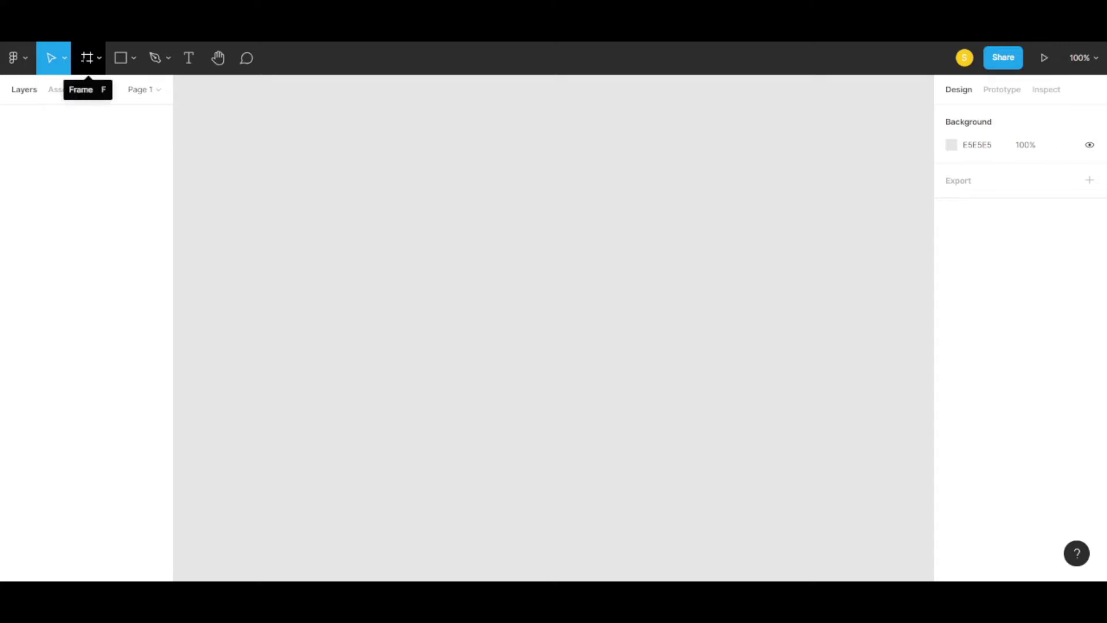
click(87, 57)
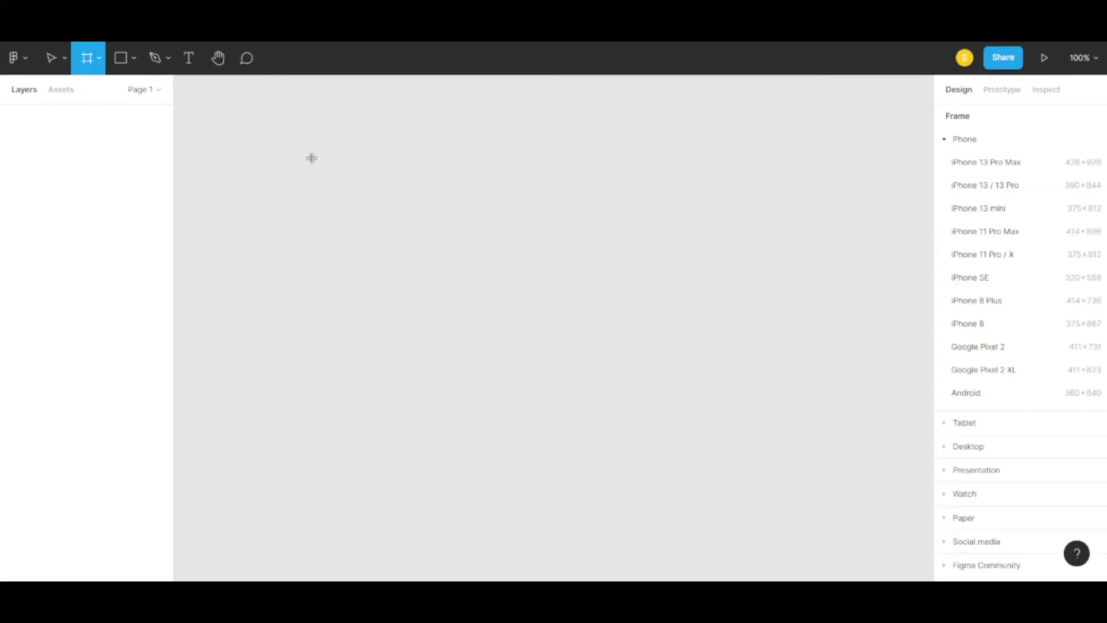
drag(334, 139, 633, 436)
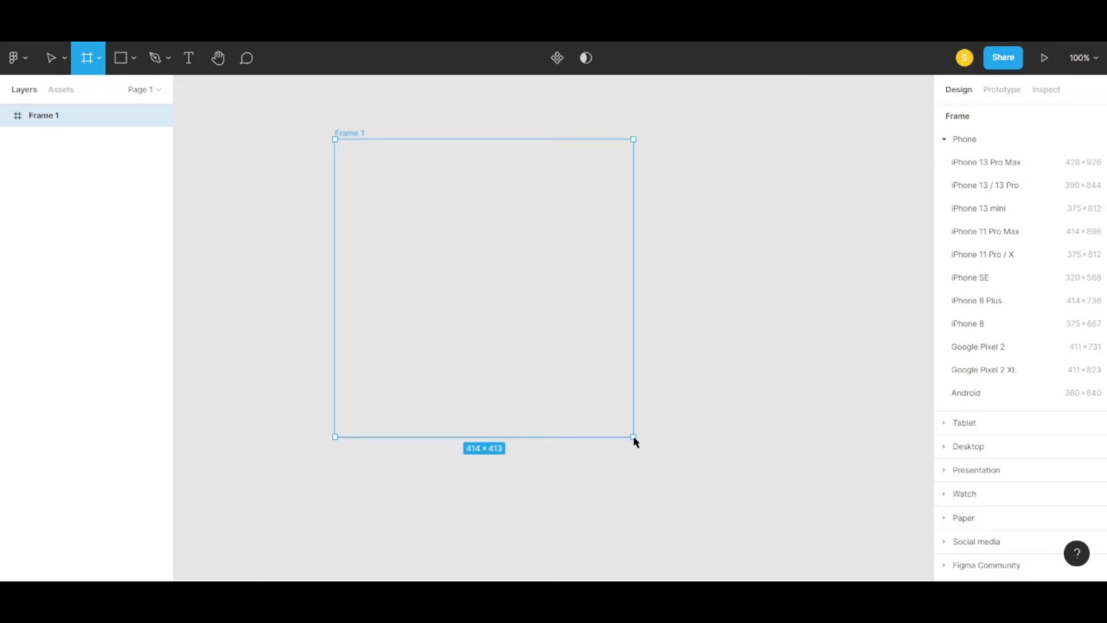
drag(634, 436, 632, 436)
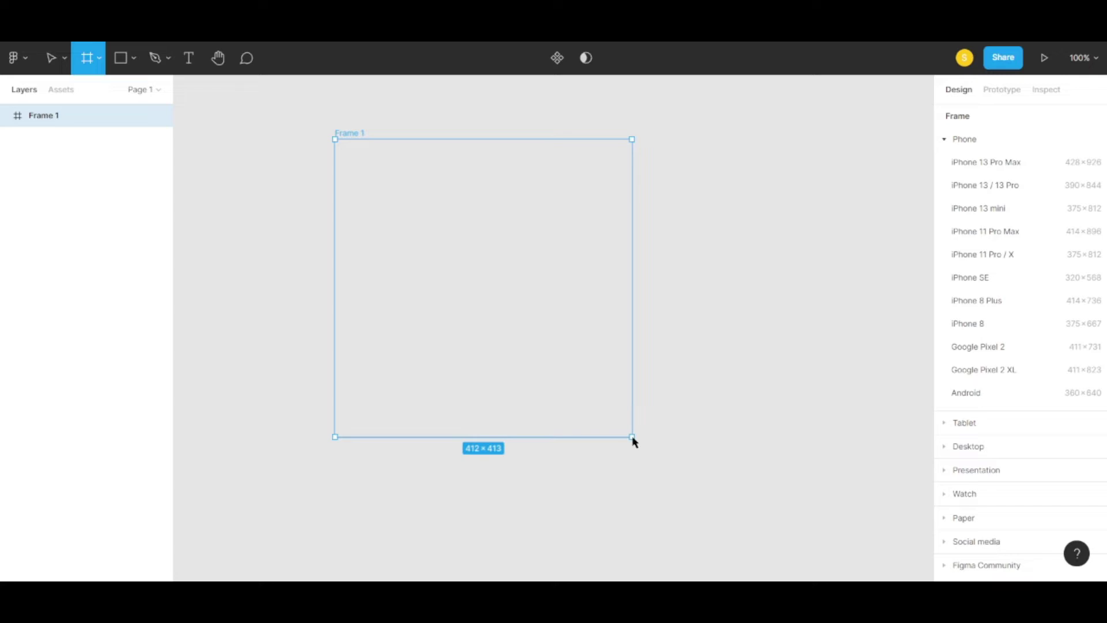
drag(632, 437, 631, 436)
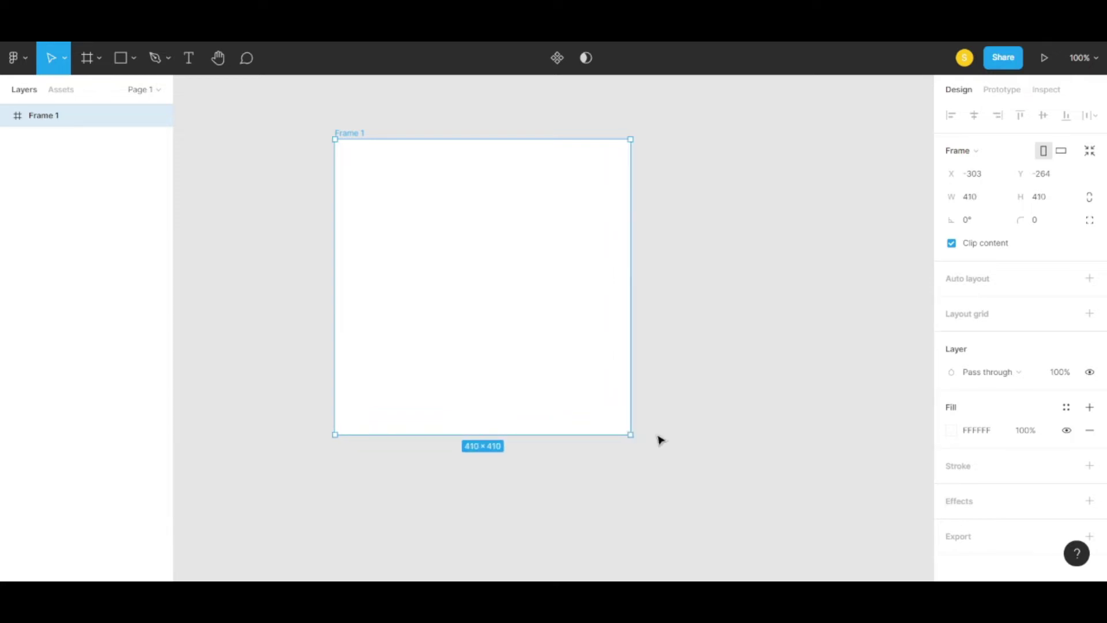
- Reposition Frame 1 down and right on the canvas
click(783, 316)
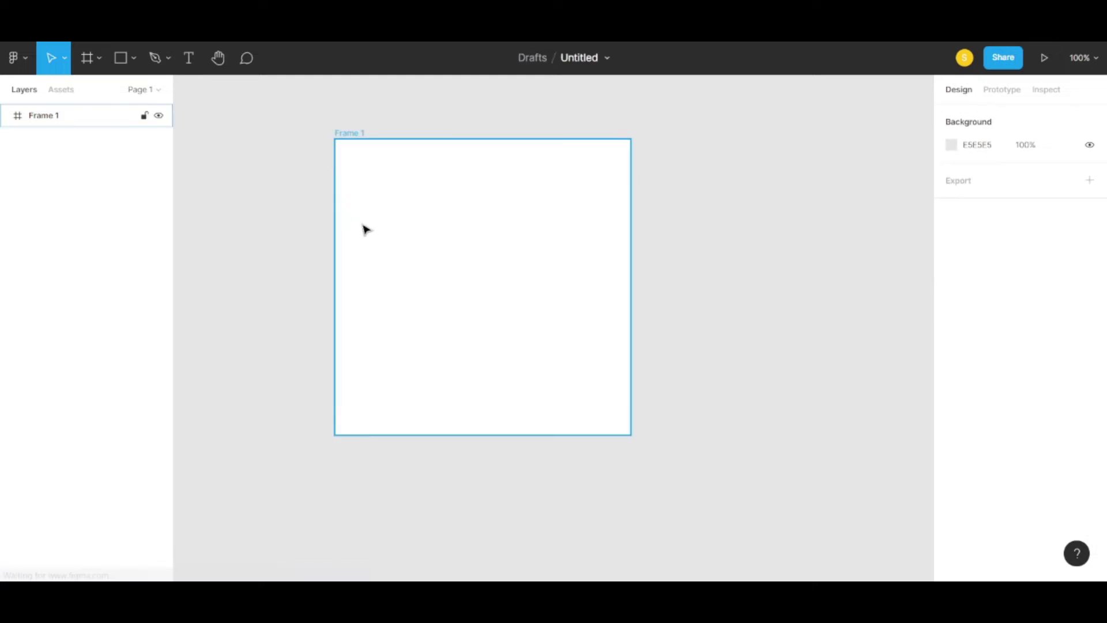
drag(423, 234, 452, 284)
click(793, 260)
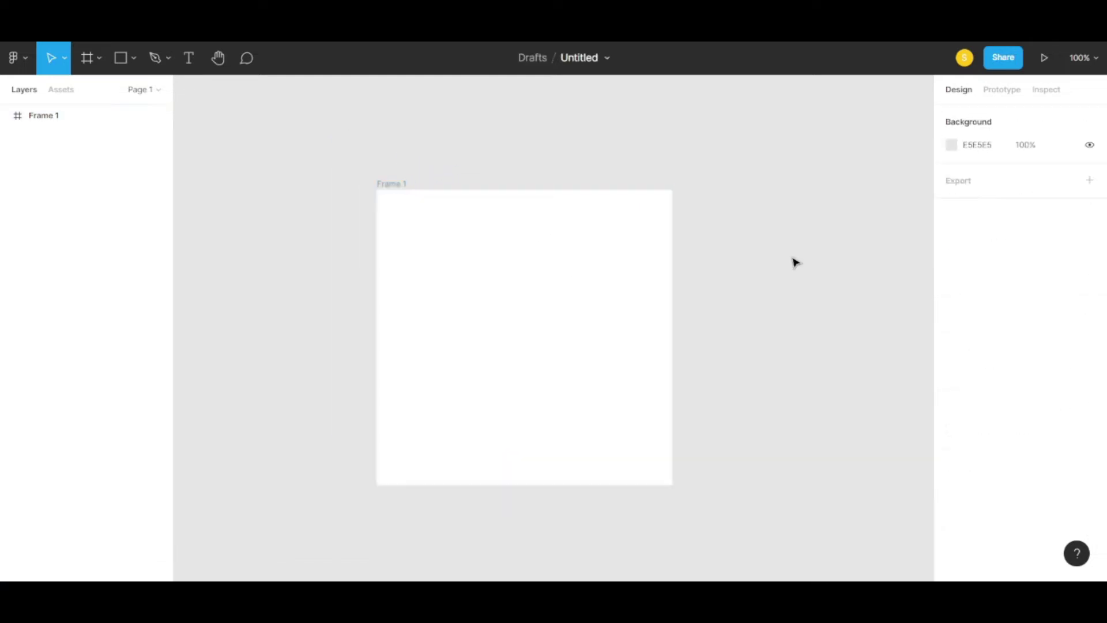
drag(509, 306, 528, 294)
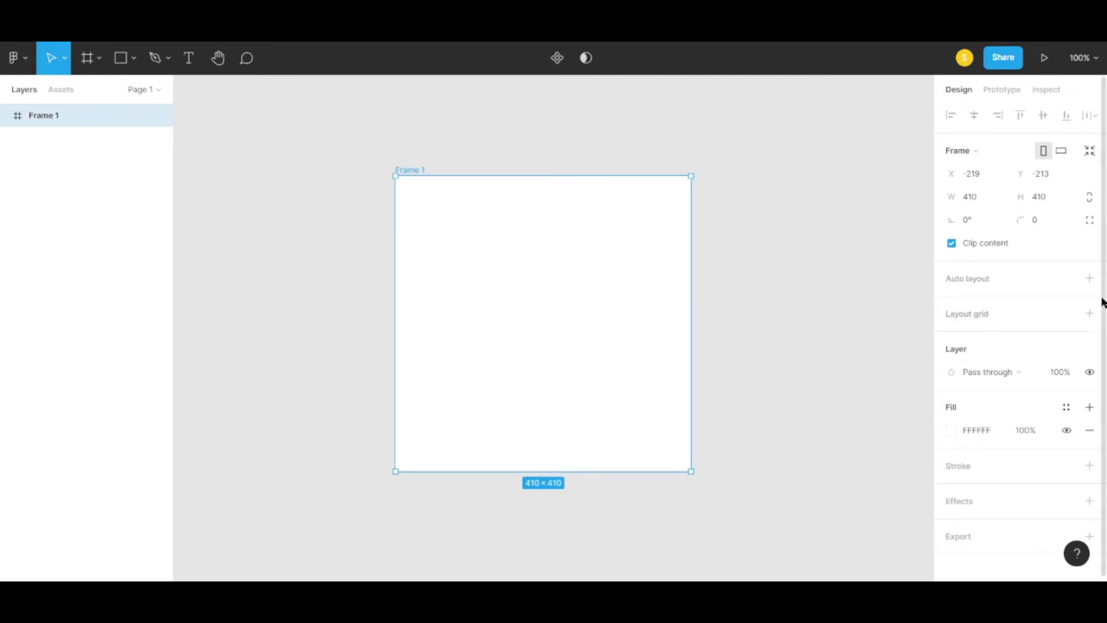
- Add a layout grid to Frame 1 with a cell size of 32
click(1089, 314)
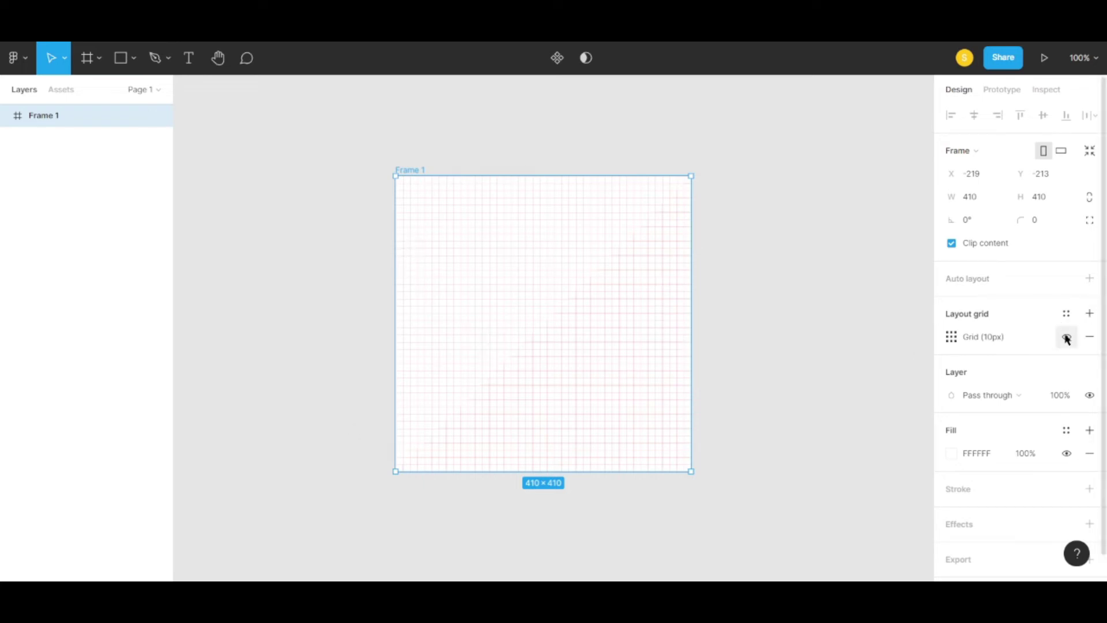
click(951, 337)
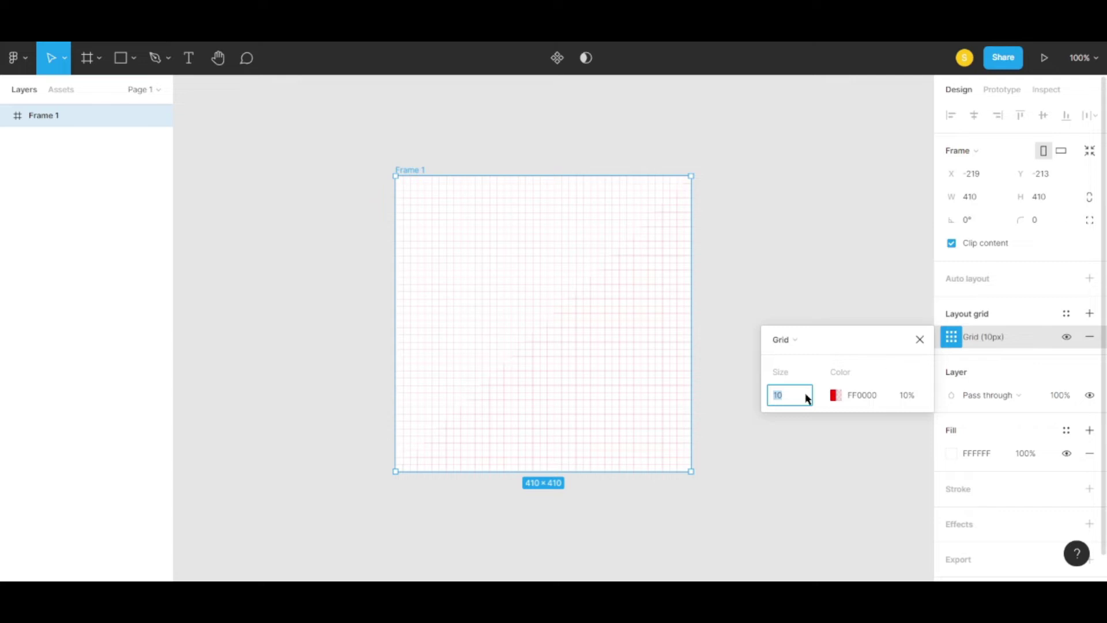
key(BackSpace)
text(32)
click(760, 243)
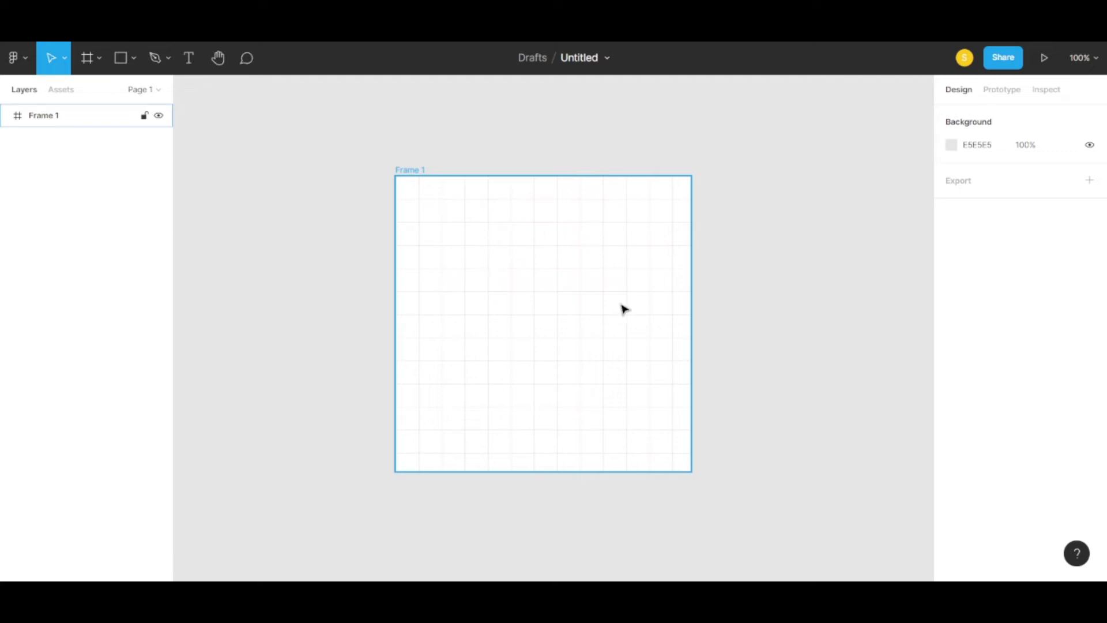
- Draw a gray 32×32 rectangle snapped to one grid cell inside Frame 1
click(134, 58)
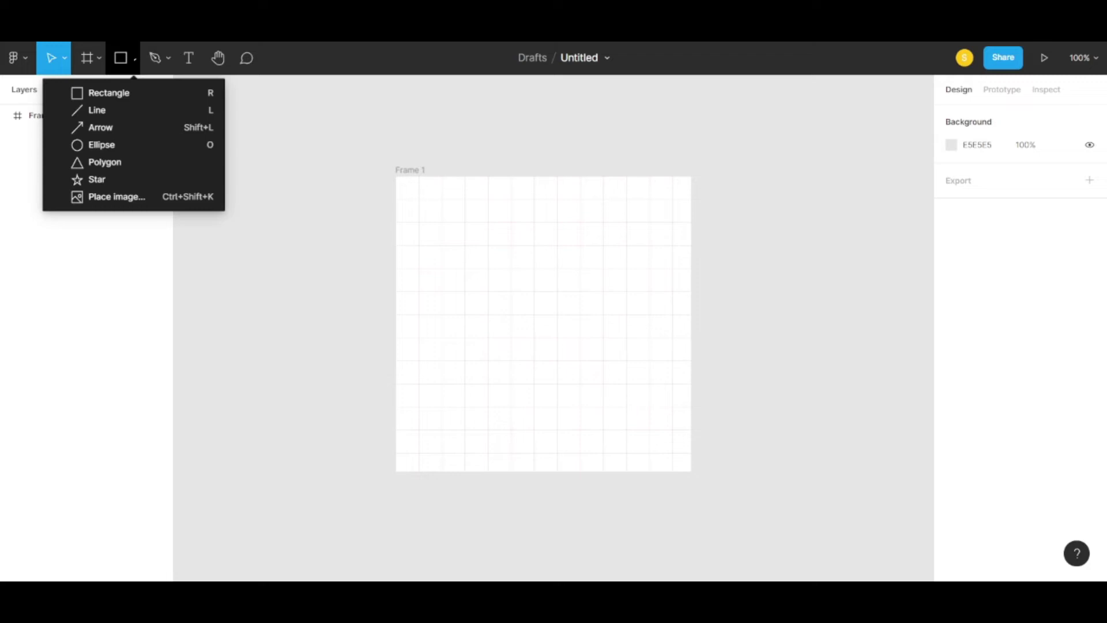
click(121, 93)
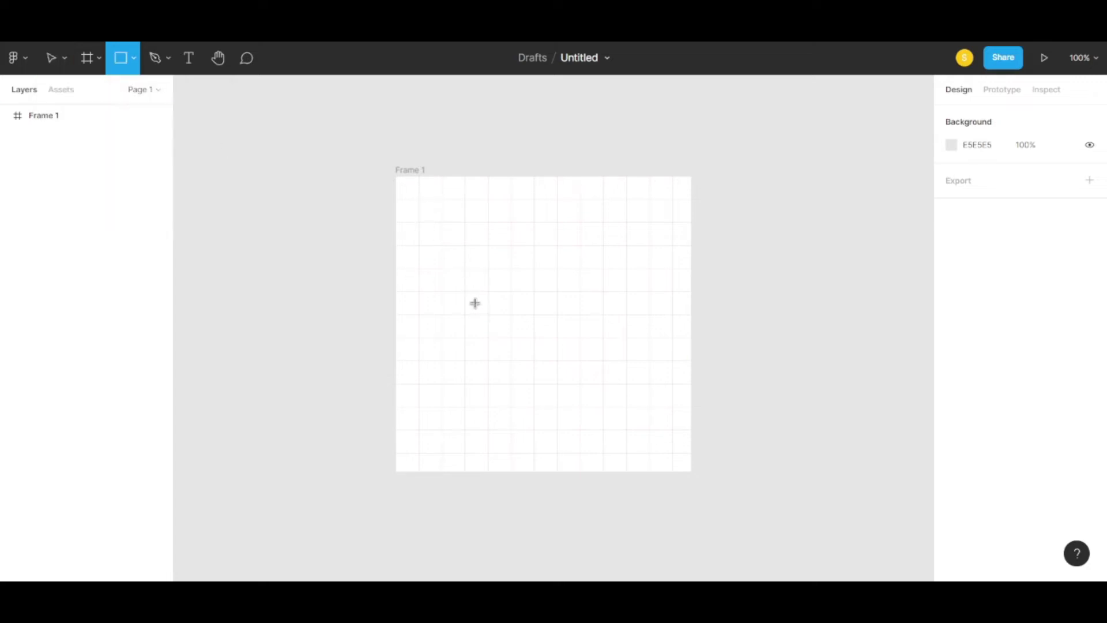
mouse_move(465, 314)
mouse_down()
mouse_move(489, 344)
mouse_move(459, 294)
mouse_move(477, 312)
mouse_move(492, 248)
mouse_move(600, 235)
mouse_move(437, 346)
mouse_move(571, 371)
mouse_move(484, 284)
mouse_move(482, 383)
mouse_move(482, 353)
mouse_move(457, 351)
mouse_move(460, 361)
mouse_move(460, 350)
mouse_up()
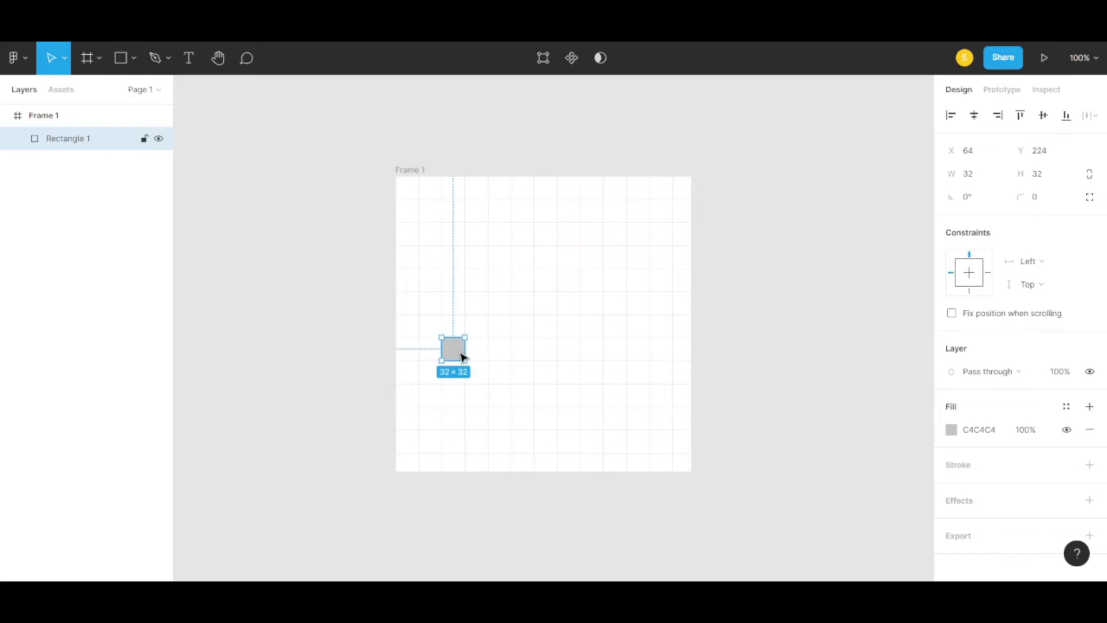
click(481, 338)
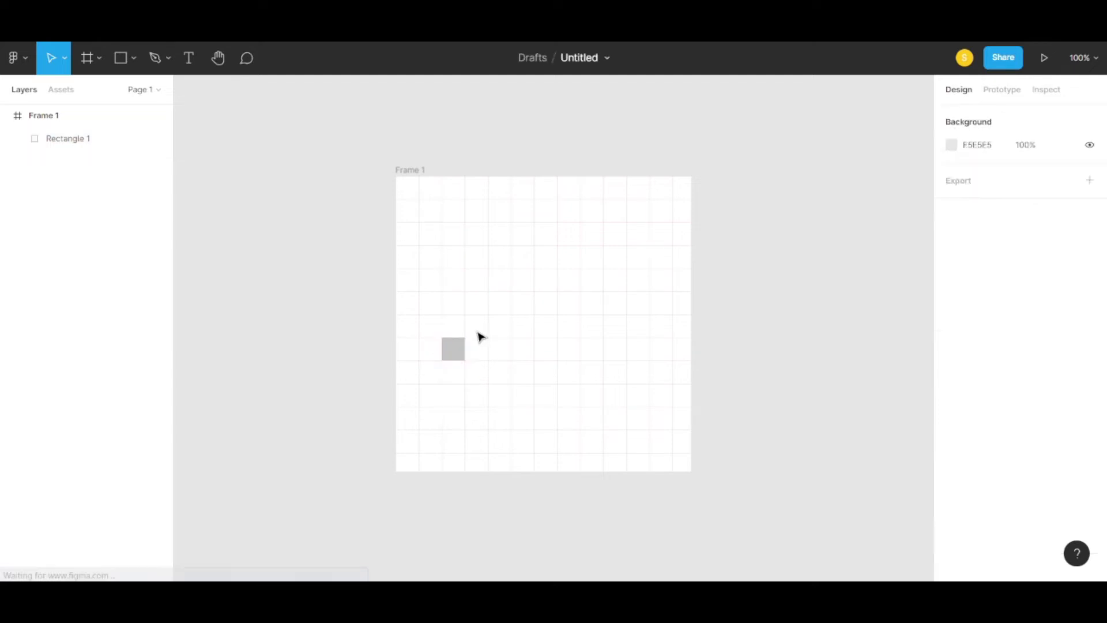
- Paste a copy of the gray square and move it one cell up and right
key(ctrl+v)
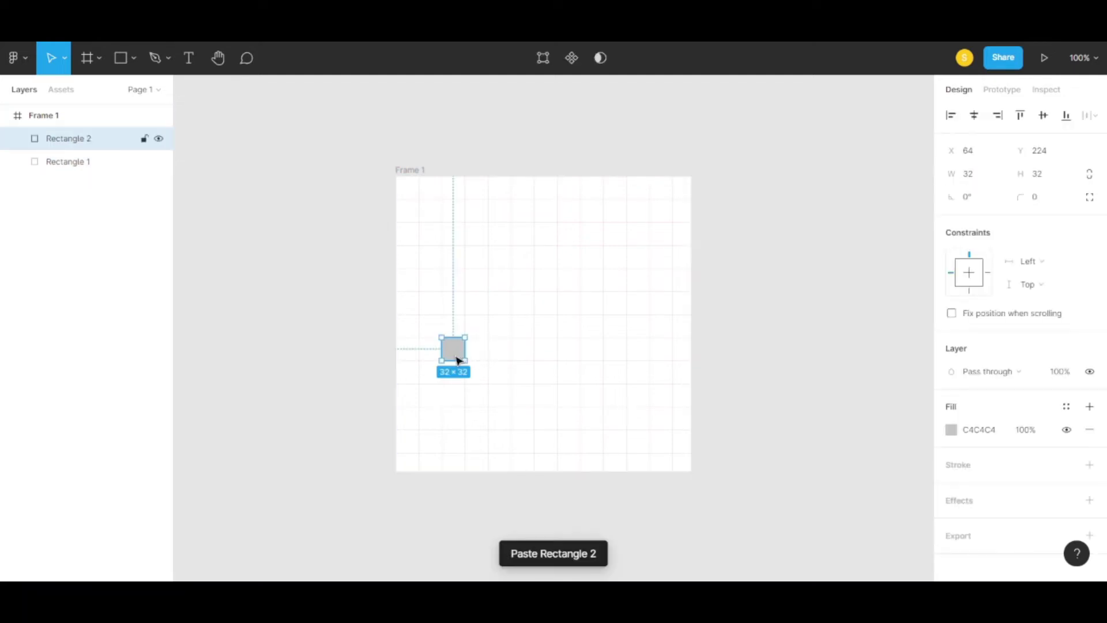
drag(458, 360, 482, 340)
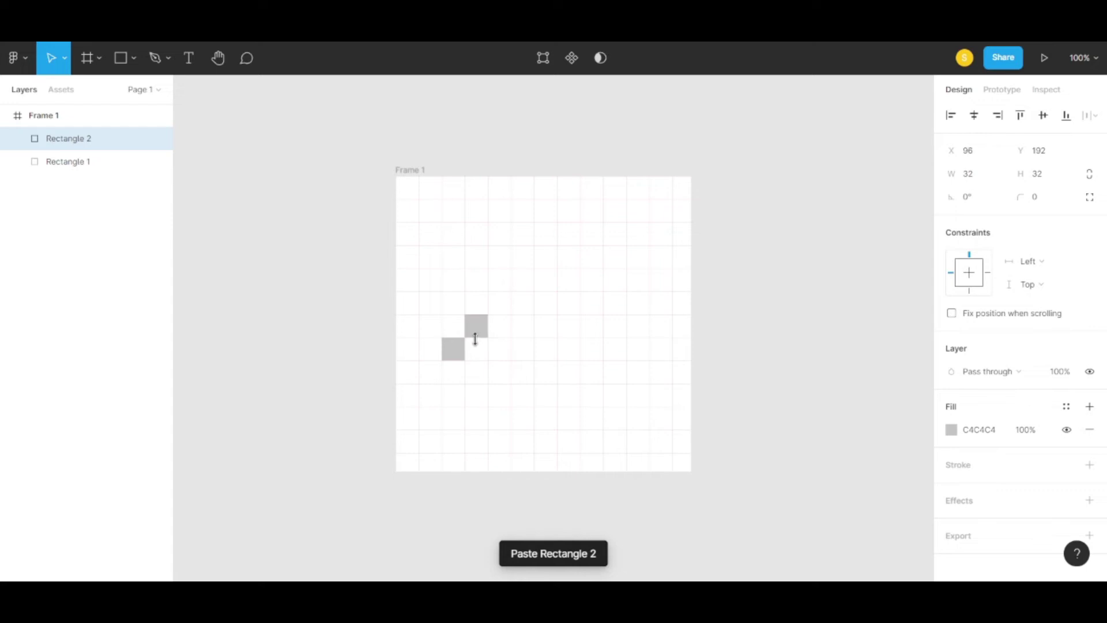
drag(470, 342, 468, 341)
click(499, 383)
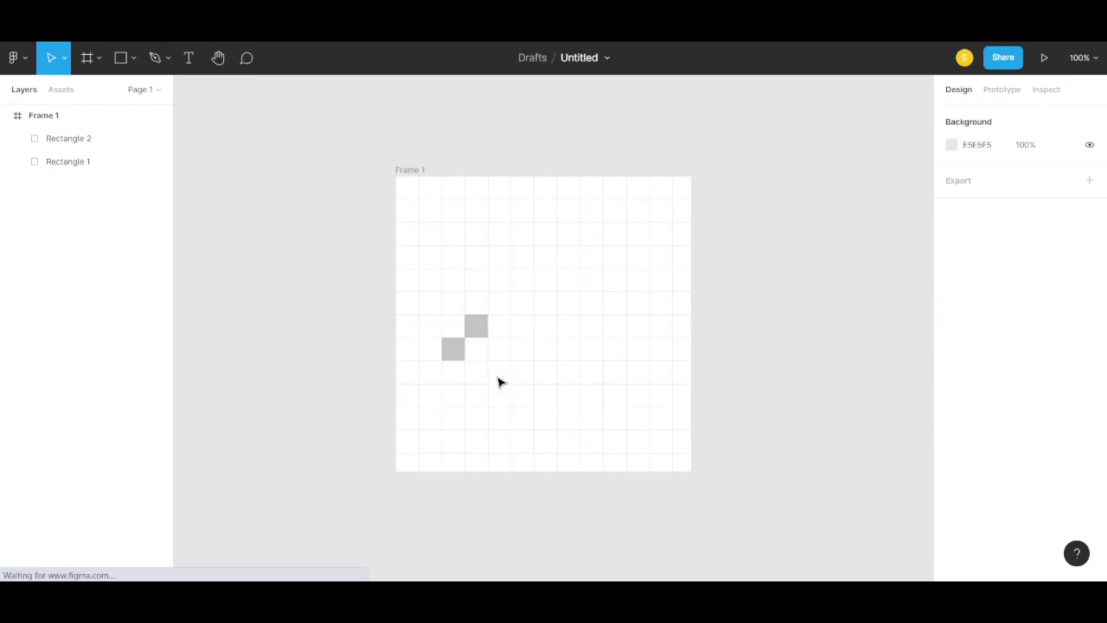
- Paste another square, remove its fill, and resize it to 32×32 at X 96, Y 224
key(ctrl+v)
mouse_move(479, 332)
mouse_down()
mouse_move(484, 346)
mouse_move(489, 321)
mouse_move(517, 322)
mouse_move(511, 312)
mouse_up()
key(Return)
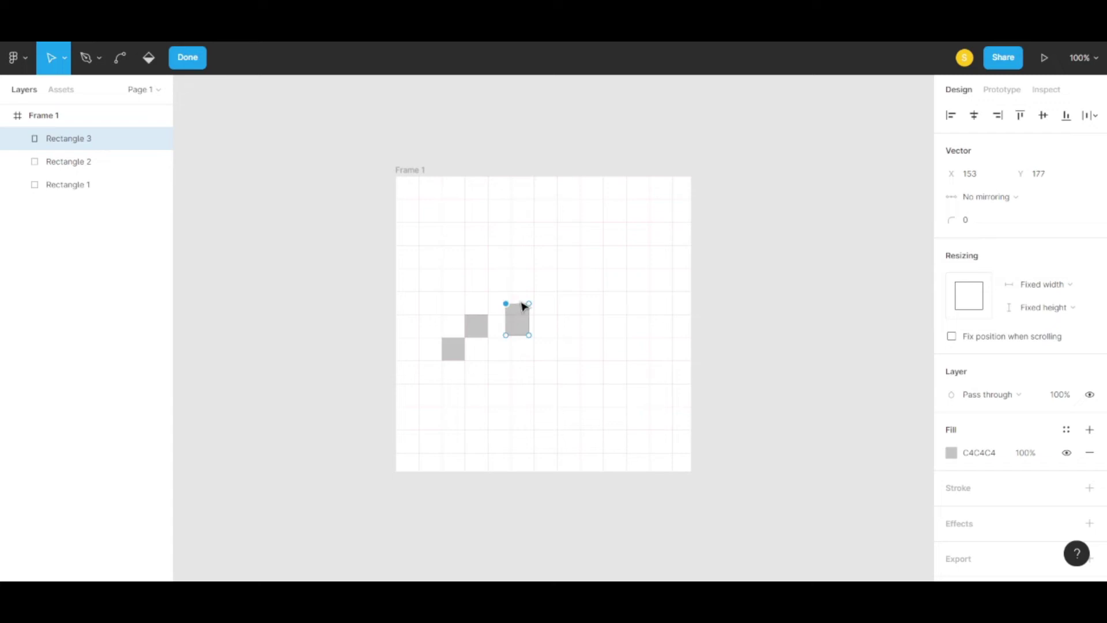
drag(521, 307, 528, 332)
click(531, 337)
key(Delete)
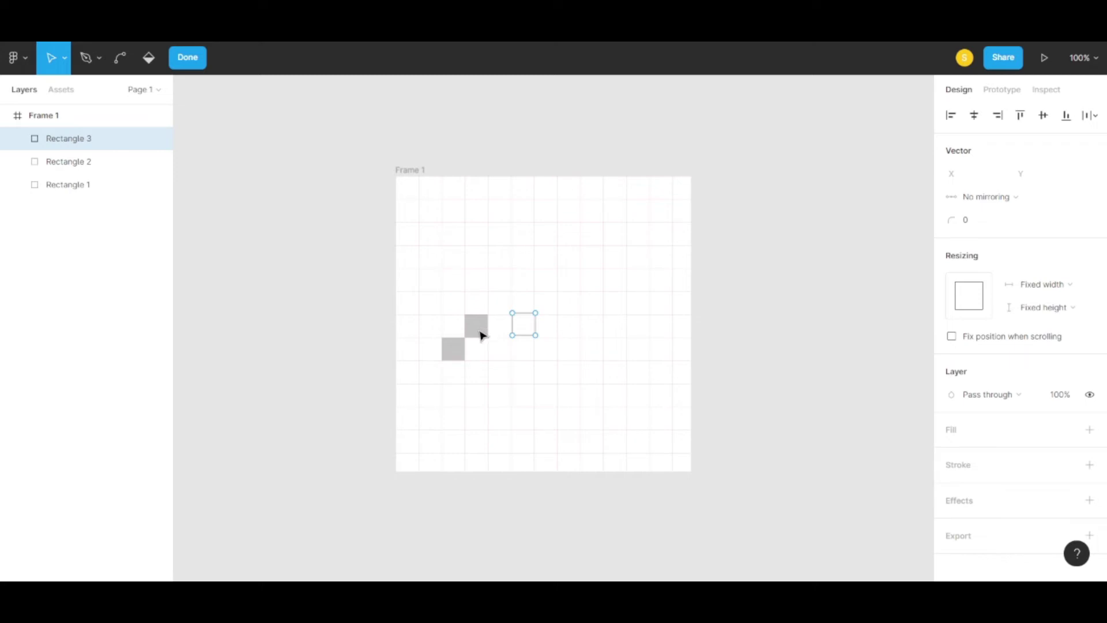
key(Escape)
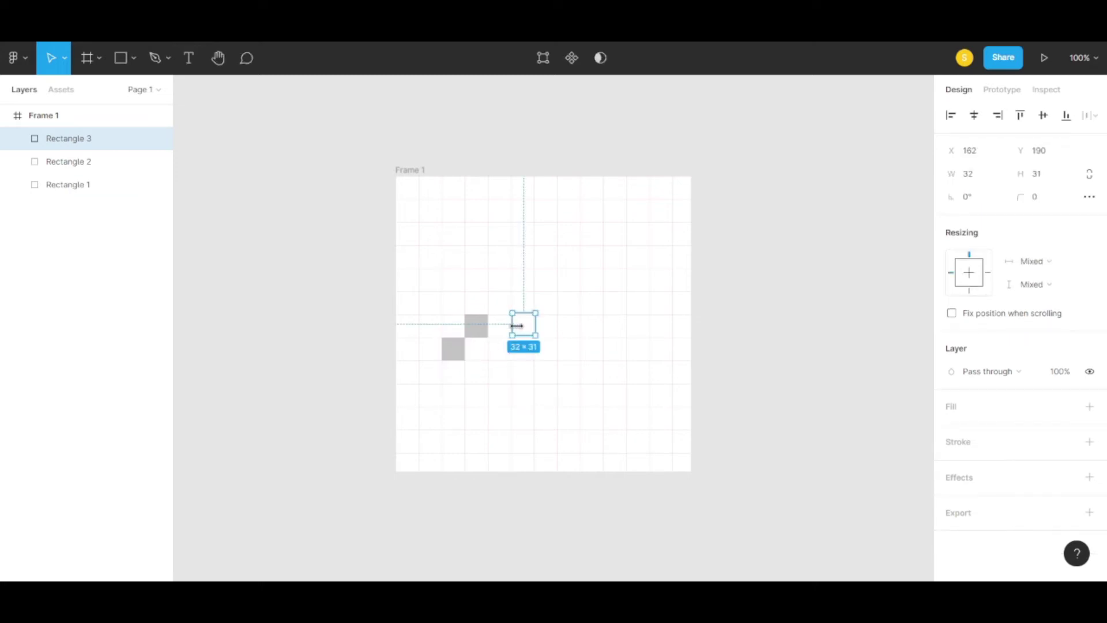
drag(516, 326, 484, 357)
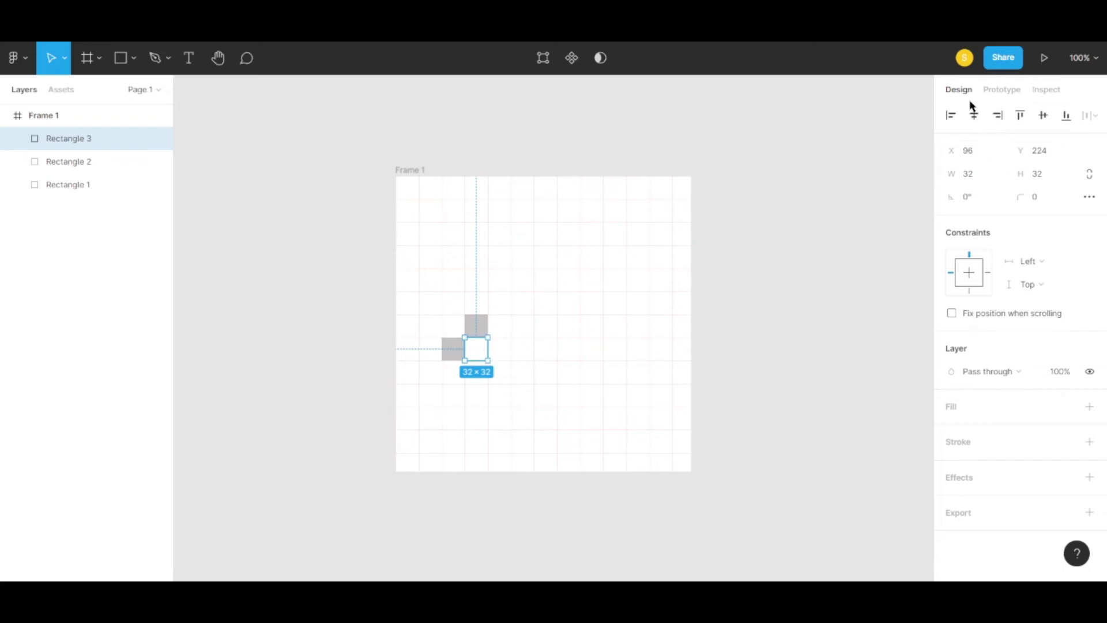
- Drag the upper gray square left to X 64, directly above Rectangle 1
click(579, 373)
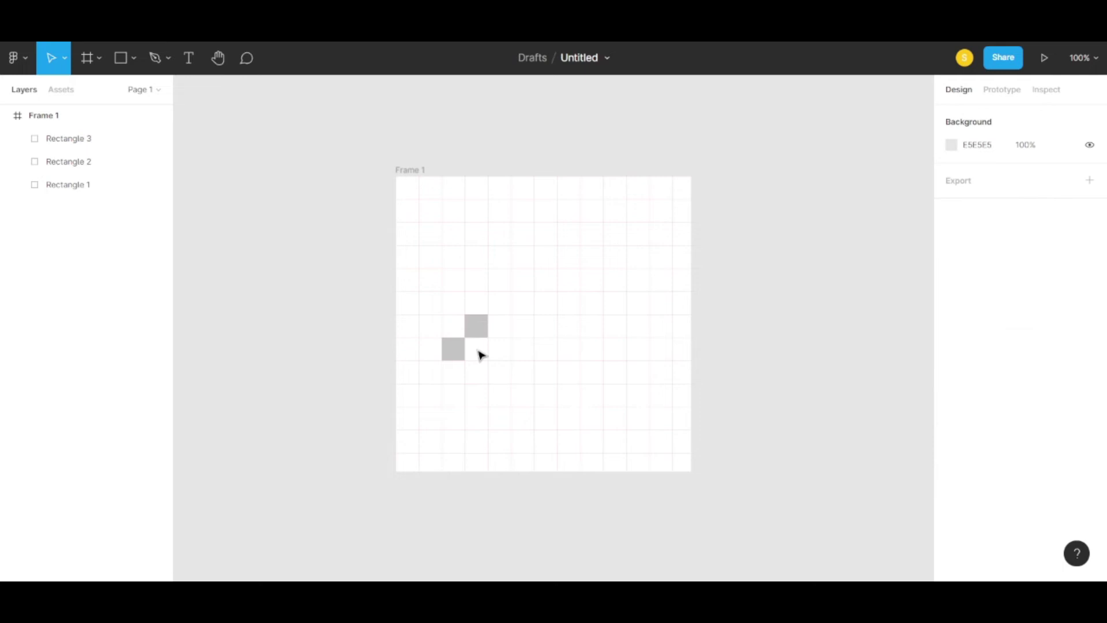
click(477, 335)
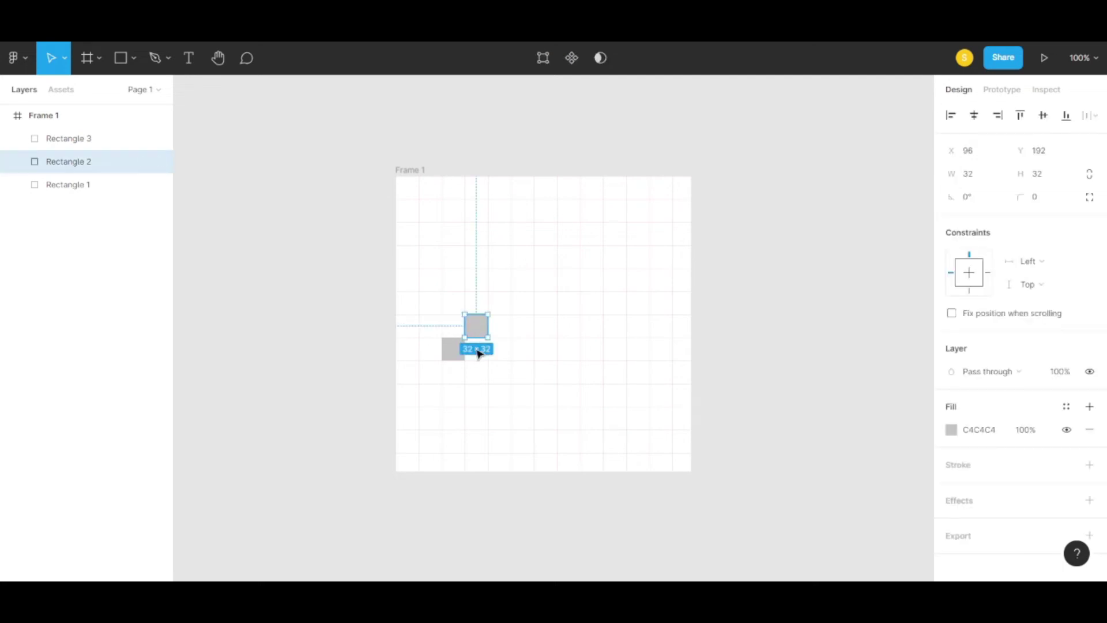
click(480, 362)
click(455, 345)
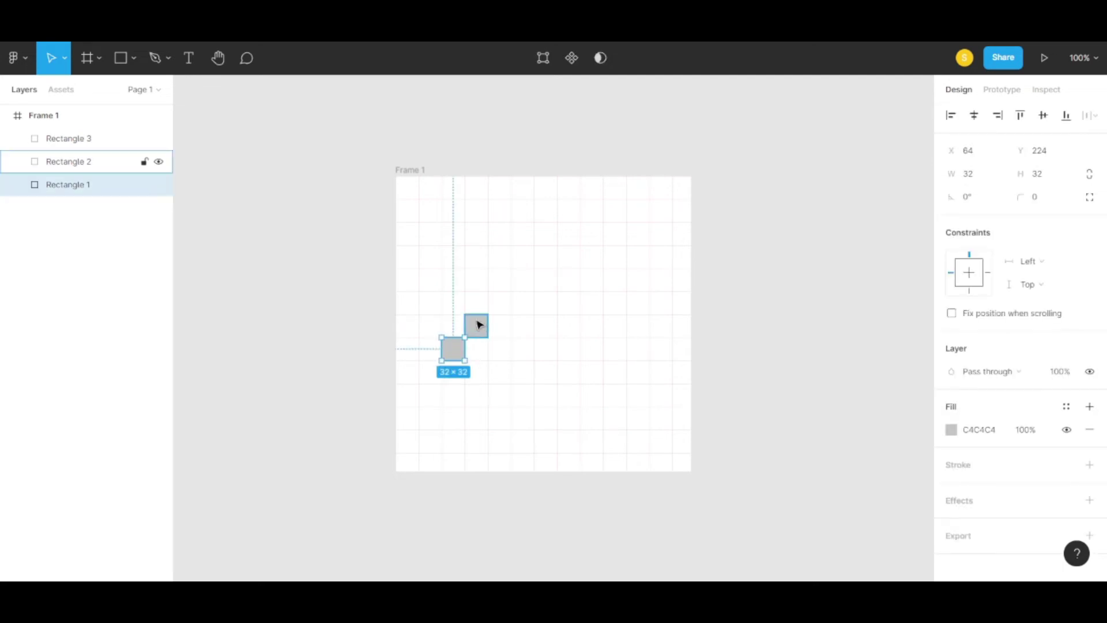
drag(474, 323, 464, 333)
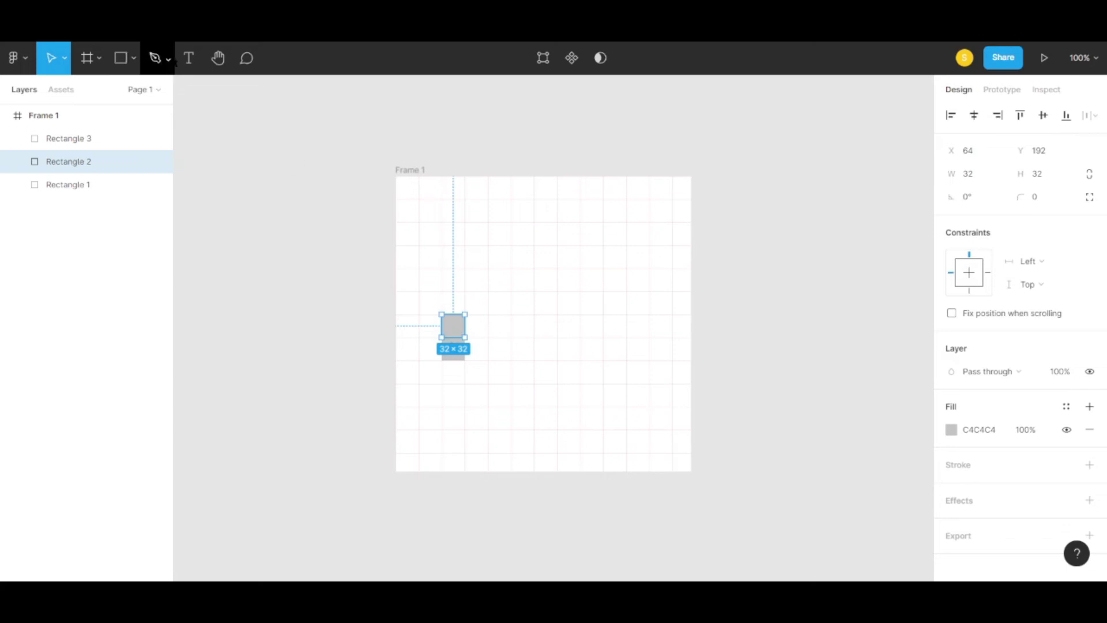
- Select Rectangle 1 and toggle its visibility off and back on
click(170, 60)
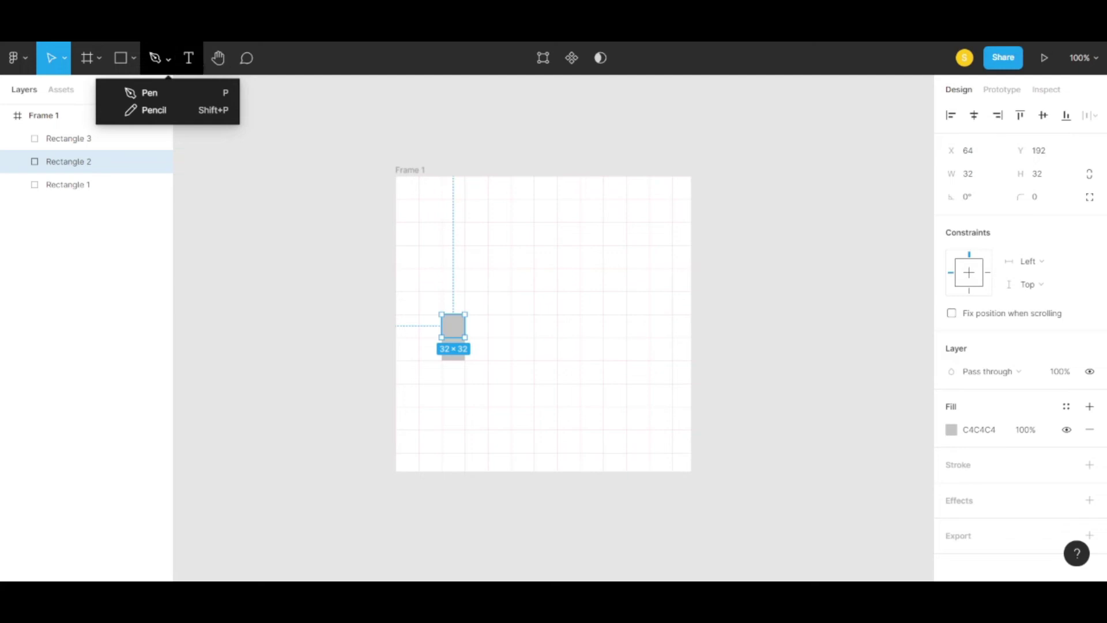
click(344, 237)
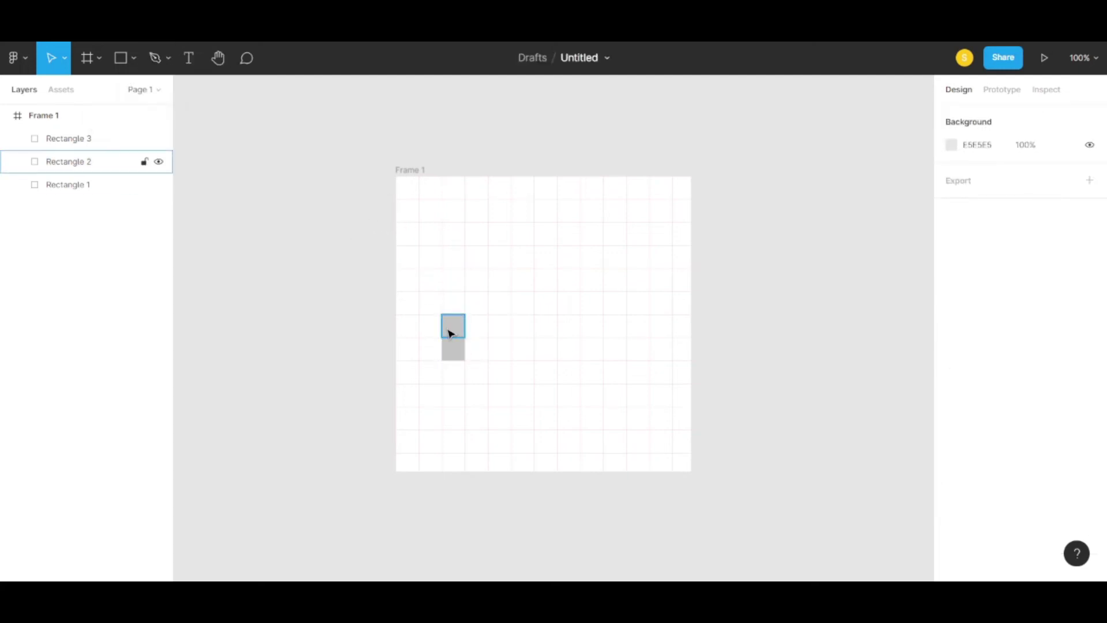
click(451, 333)
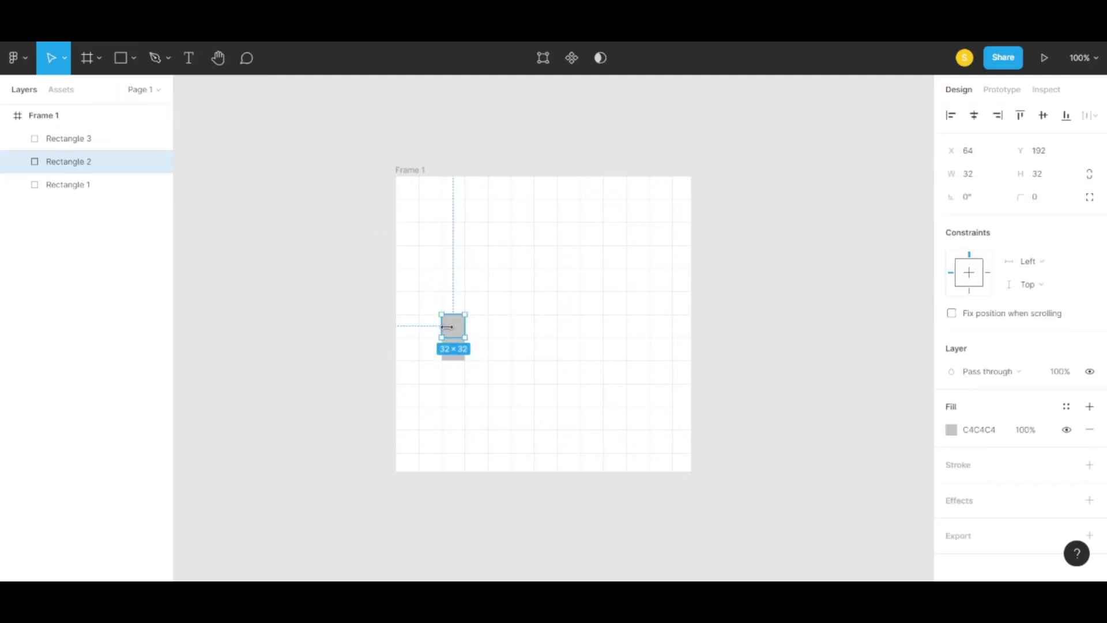
click(455, 356)
click(1090, 372)
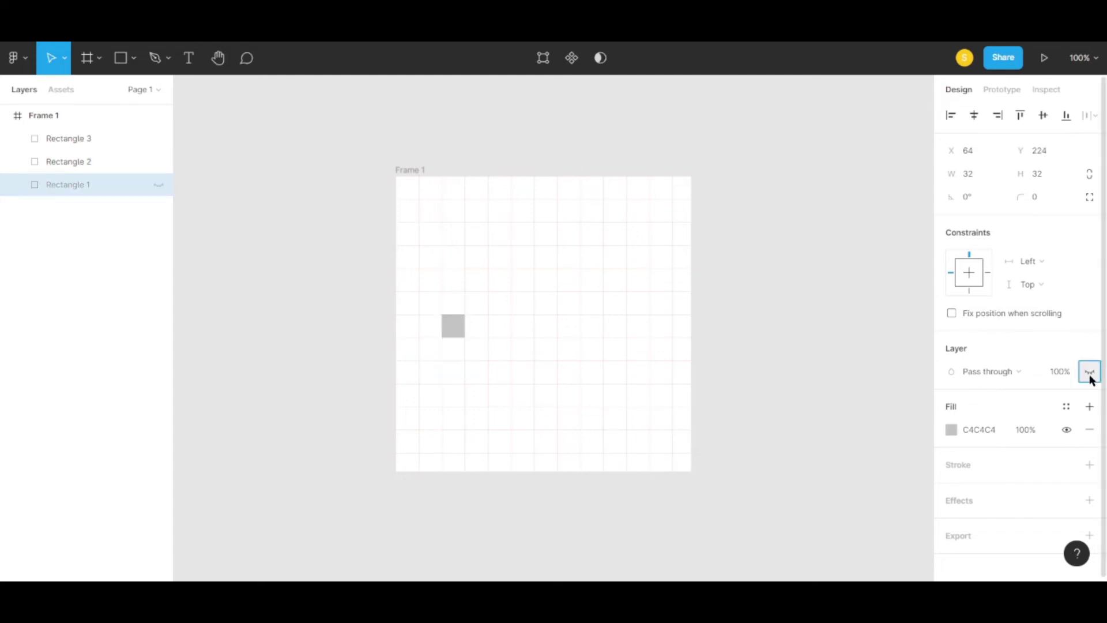
click(1090, 374)
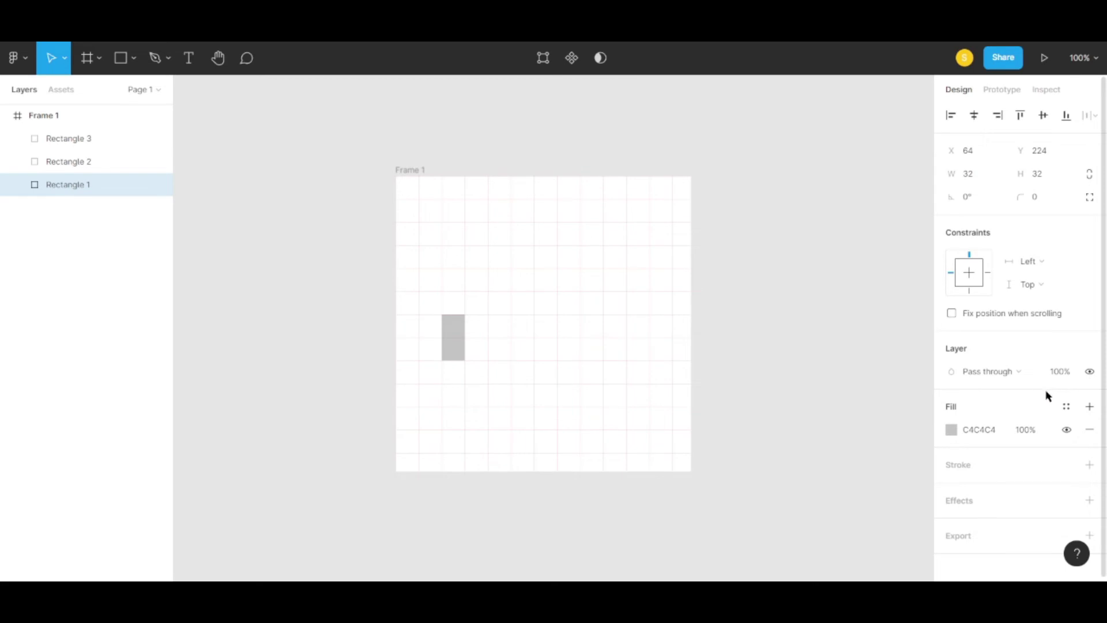
- Give Rectangle 1 the Fuchsia/100 fill style, then remove its fill entirely
click(1066, 406)
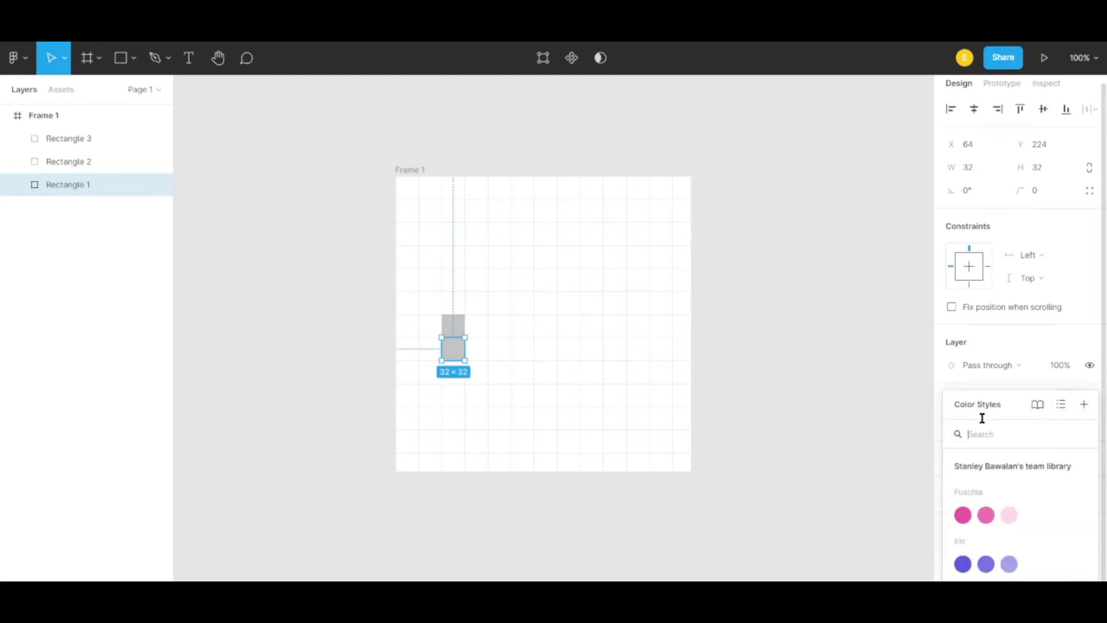
click(962, 515)
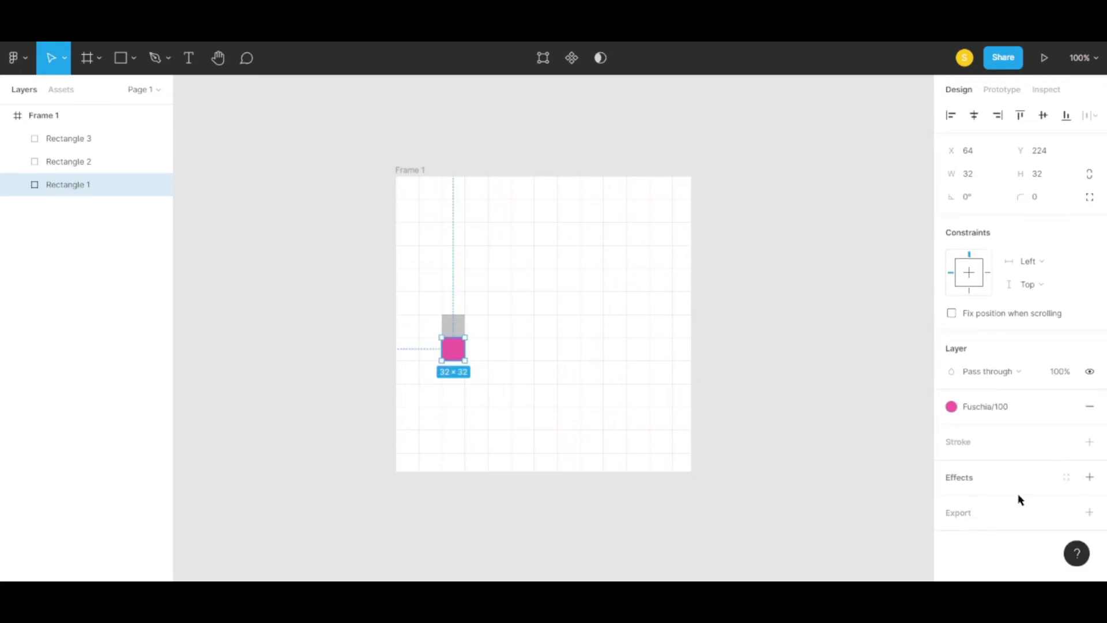
click(1089, 406)
- Browse the Color Styles as list and swatches, search 'red', and view team libraries
click(1065, 406)
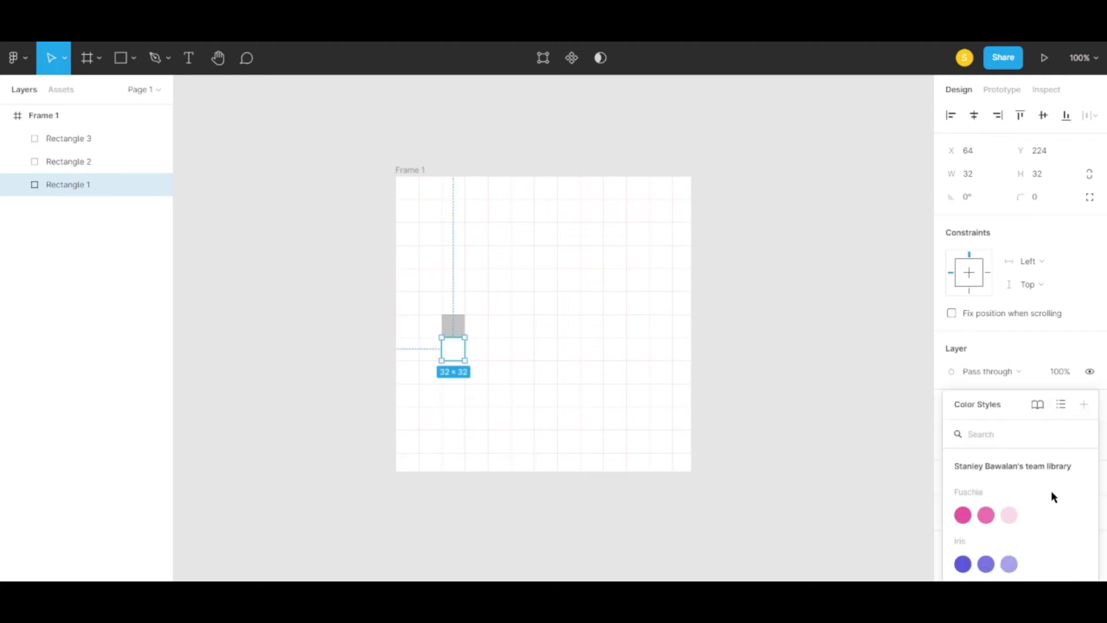
click(1062, 405)
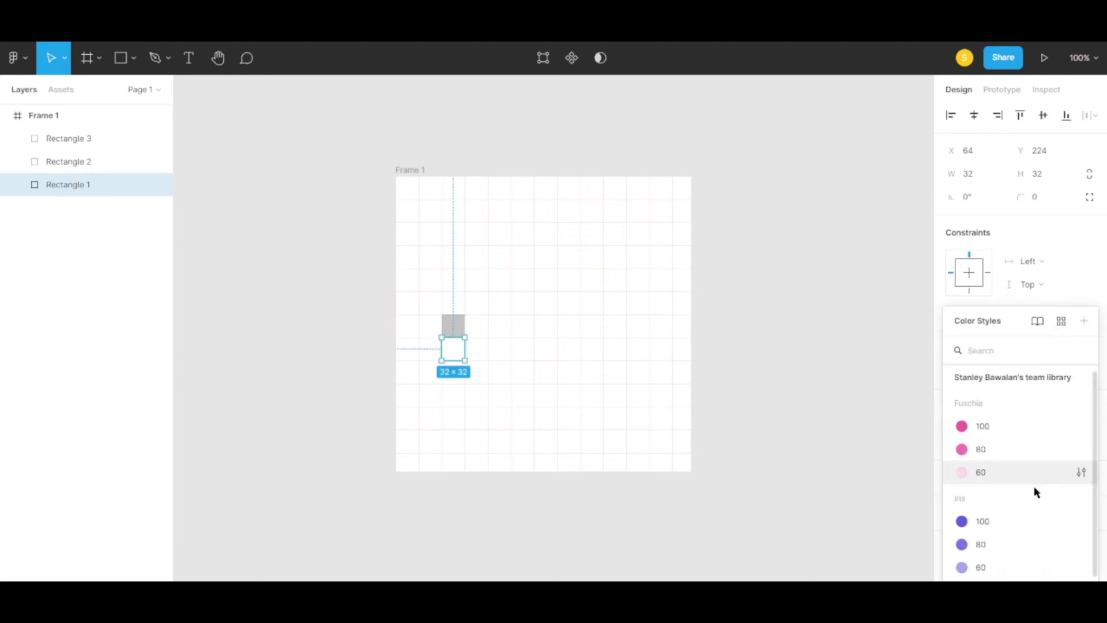
scroll(1035, 520, up, 1)
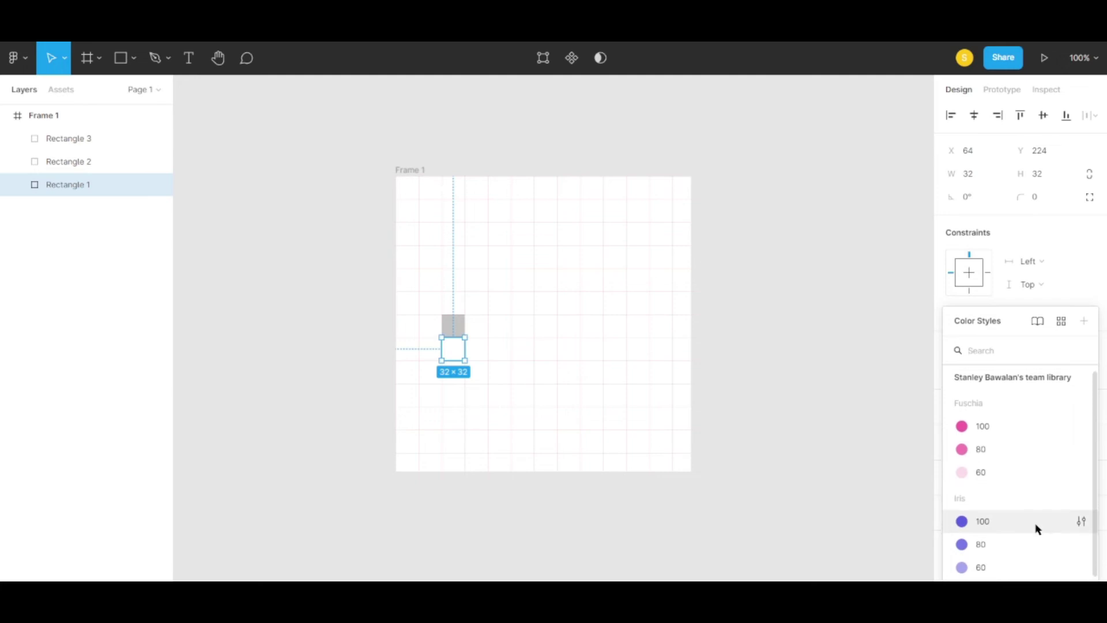
click(1062, 321)
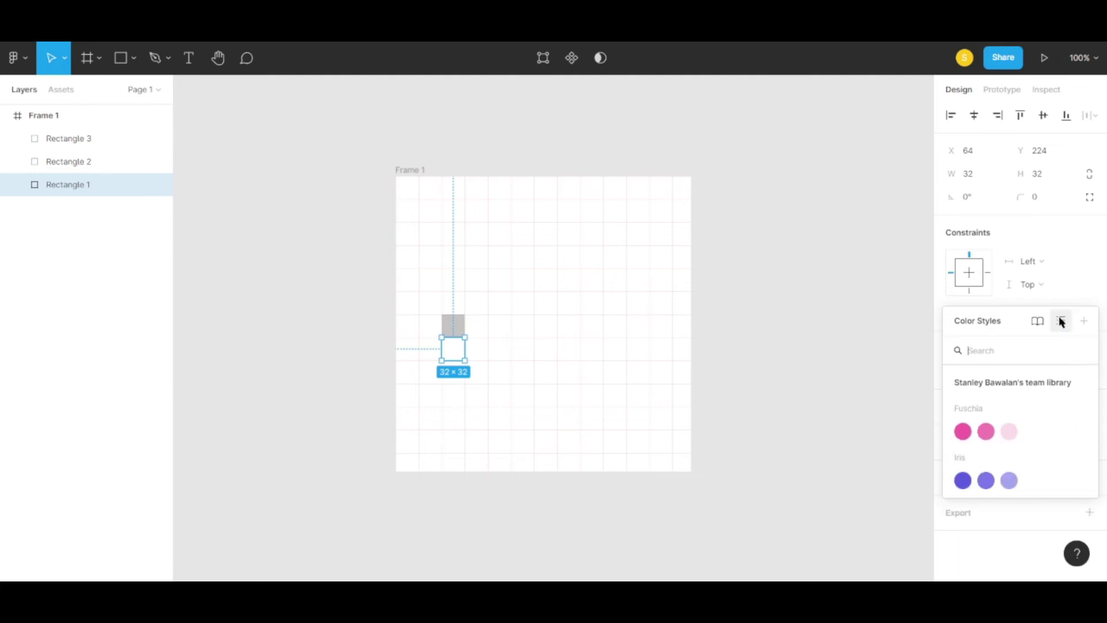
click(979, 358)
text(red)
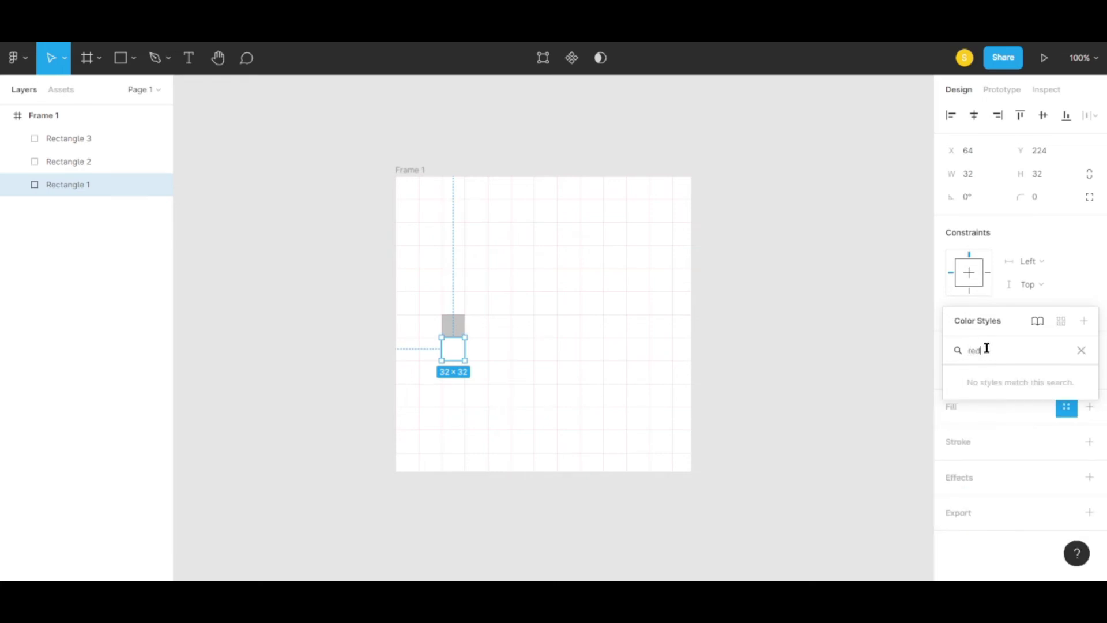
key(BackSpace)
key(BackSpace)
key(BackSpace)
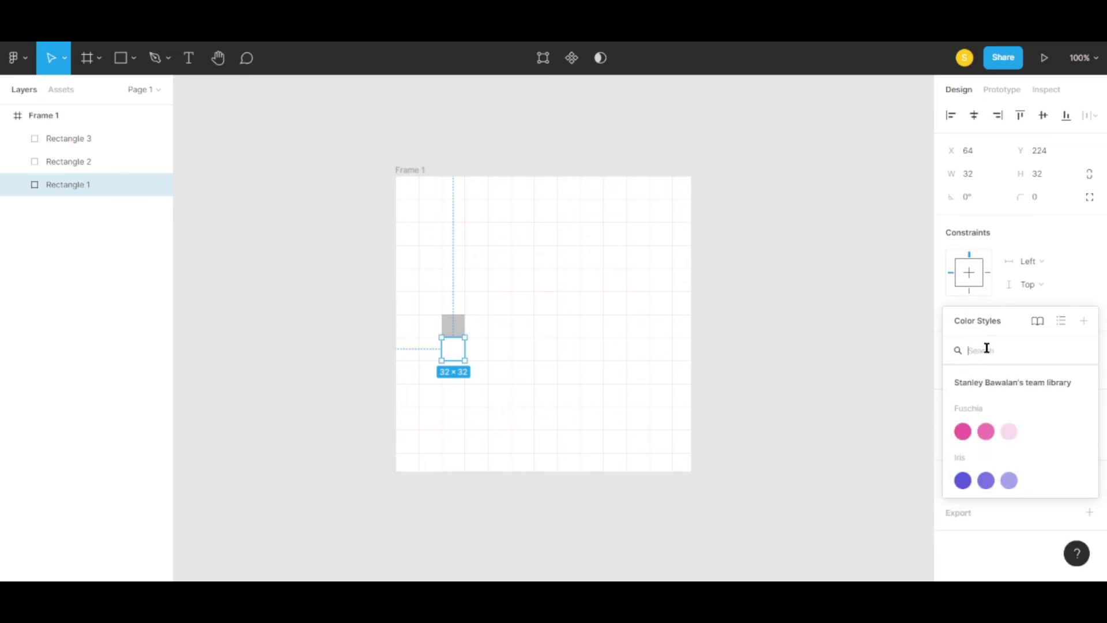
click(1040, 329)
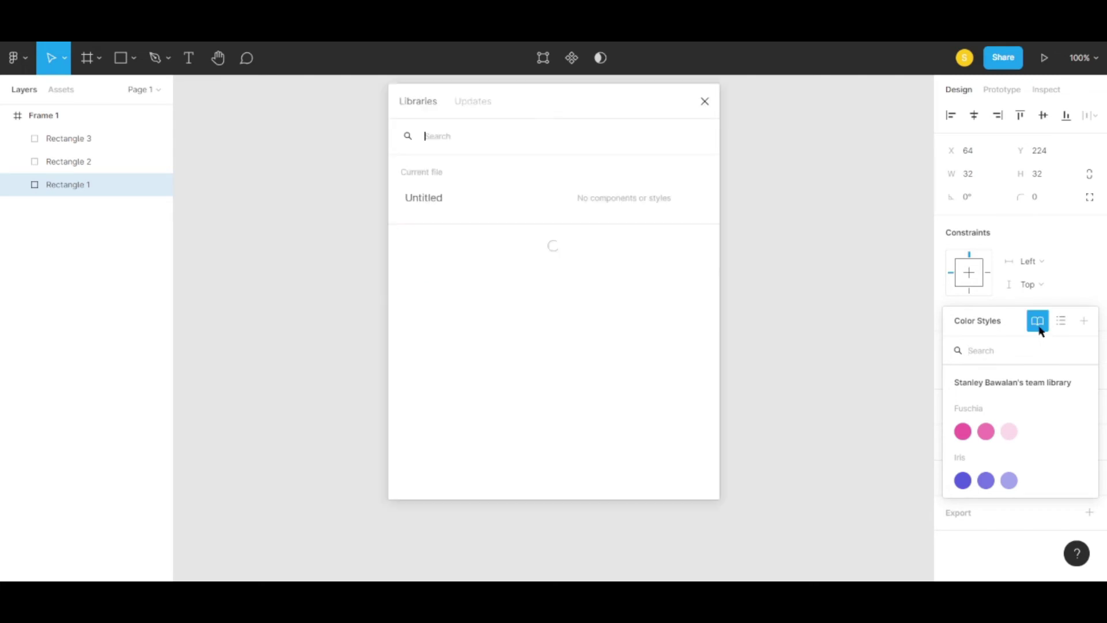
click(704, 102)
- Delete the upper gray square, Rectangle 2
click(801, 396)
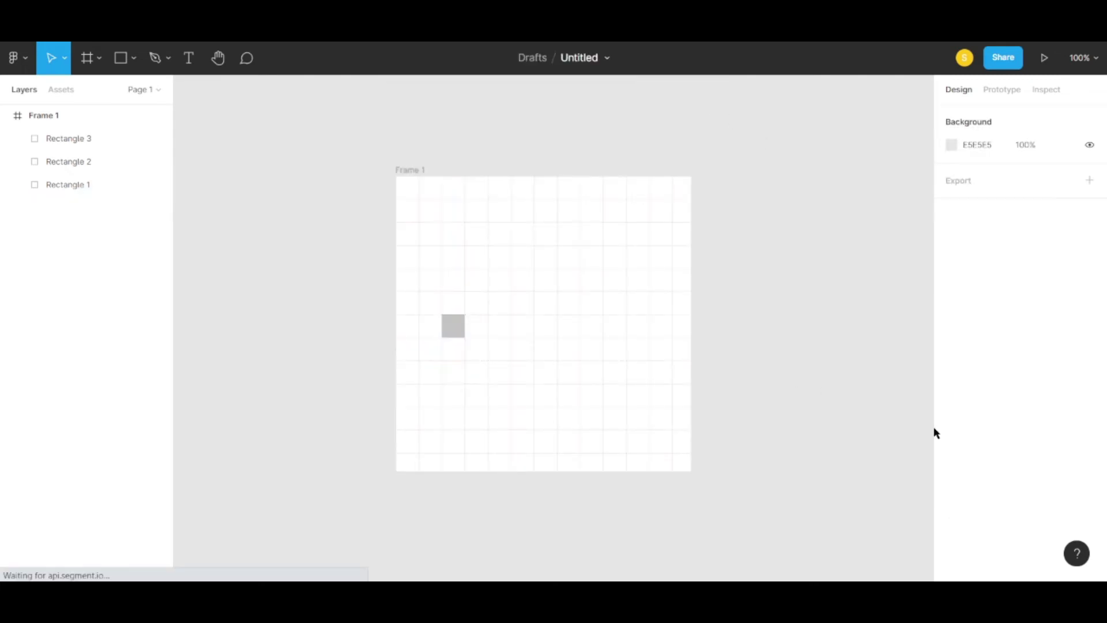
click(450, 333)
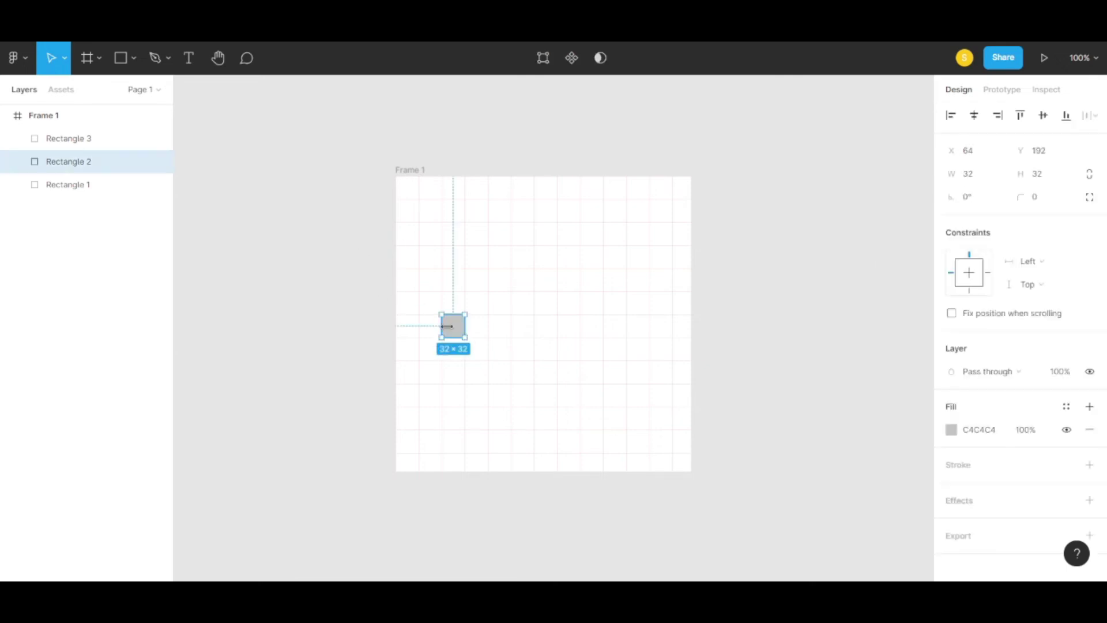
key(Delete)
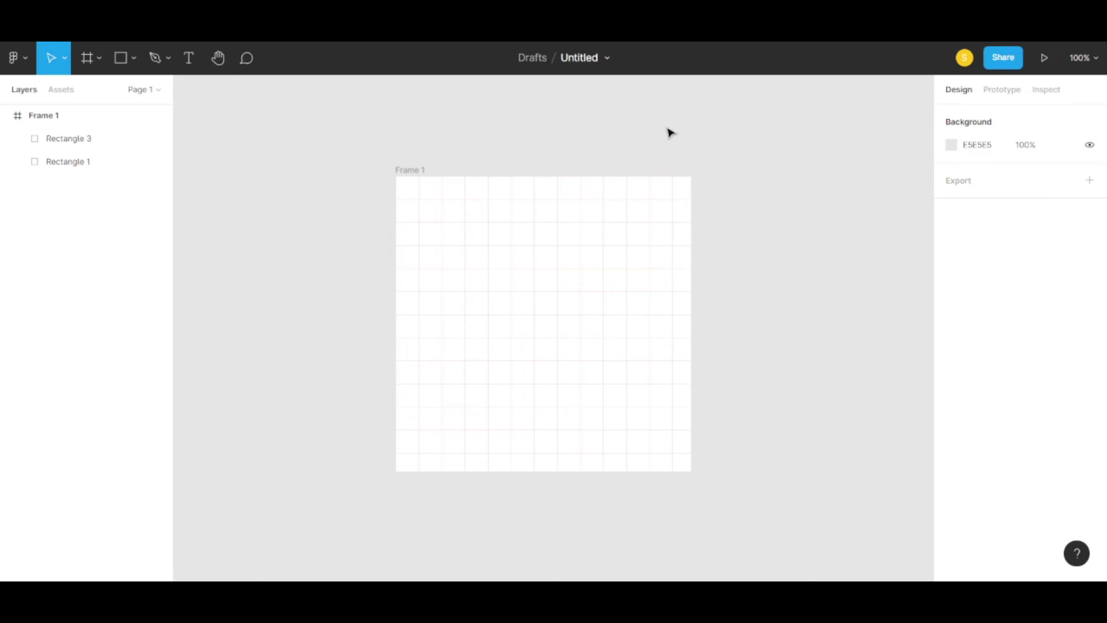
- Set Rectangle 3's layer blend mode to Color
click(69, 140)
click(69, 163)
key(Tab)
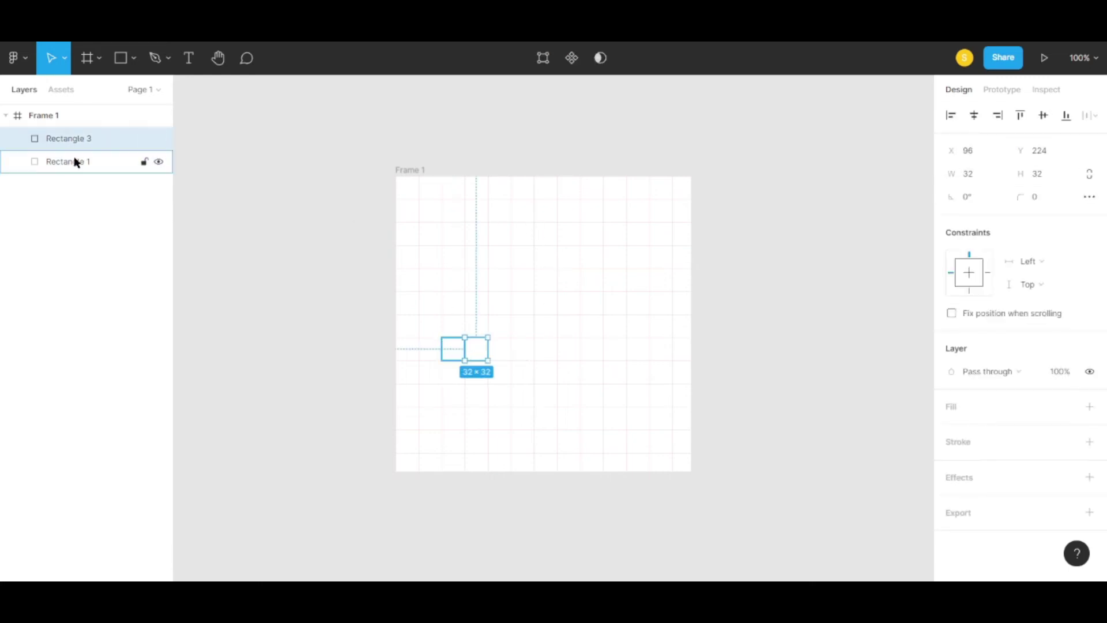
click(1021, 374)
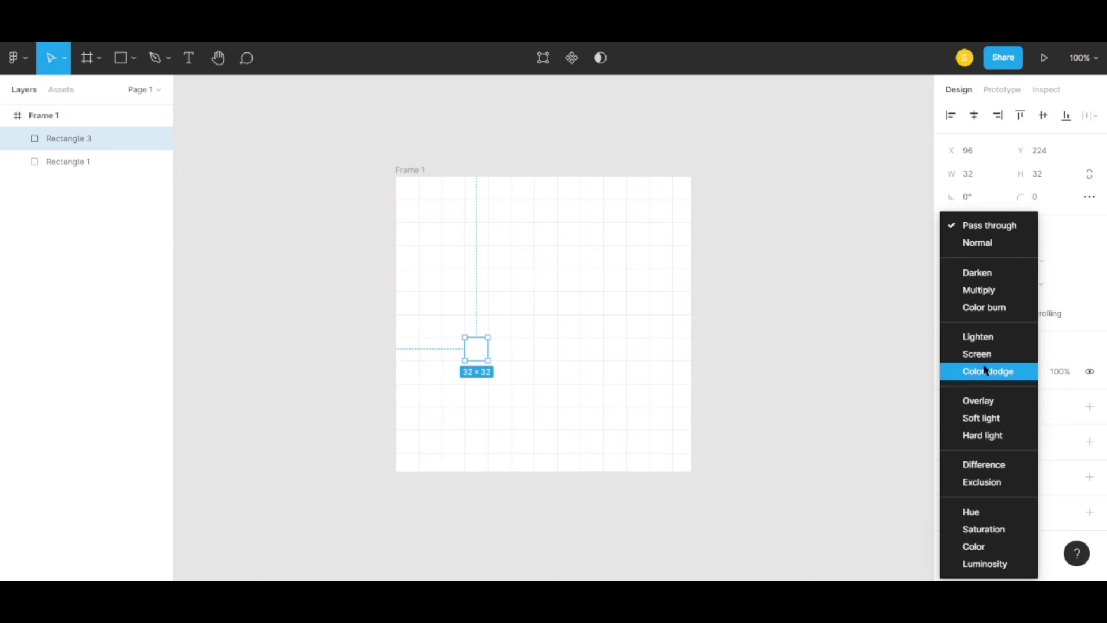
click(980, 547)
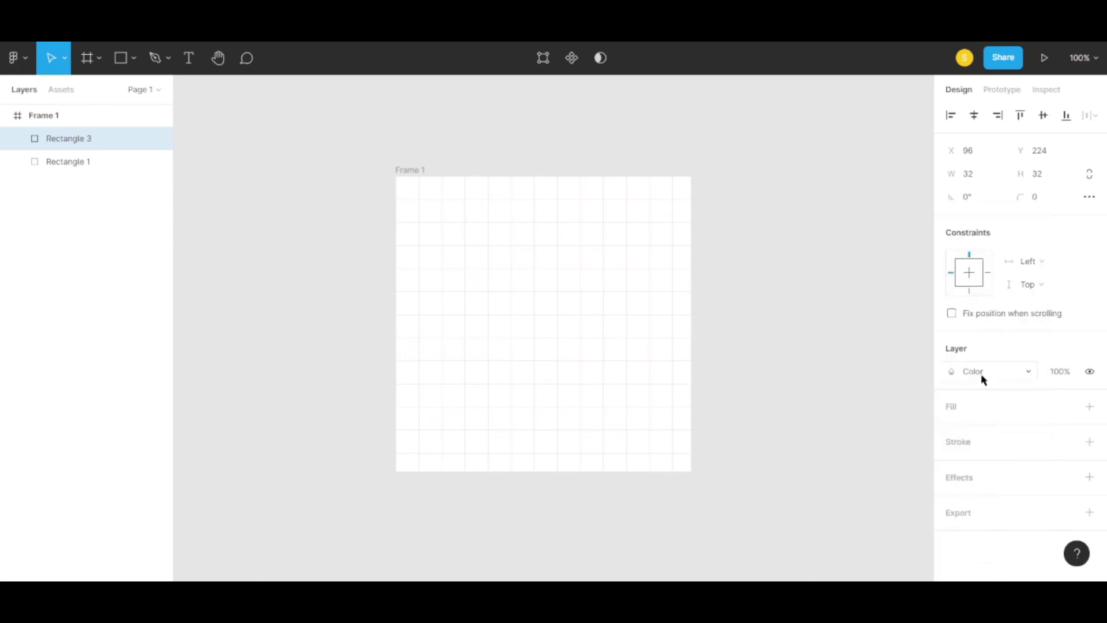
click(489, 362)
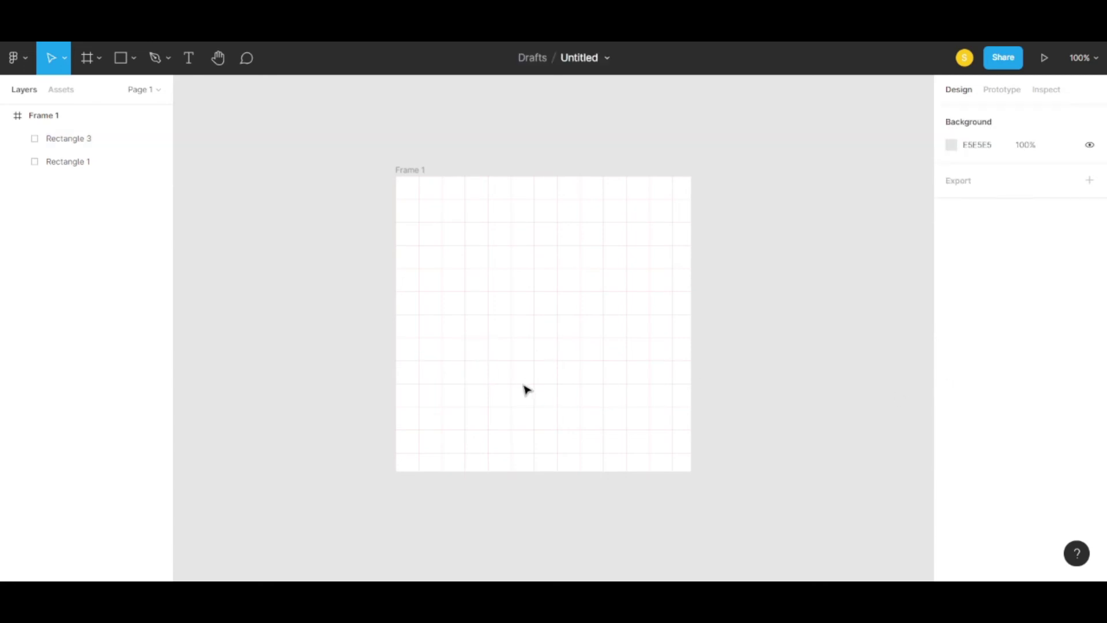
click(93, 144)
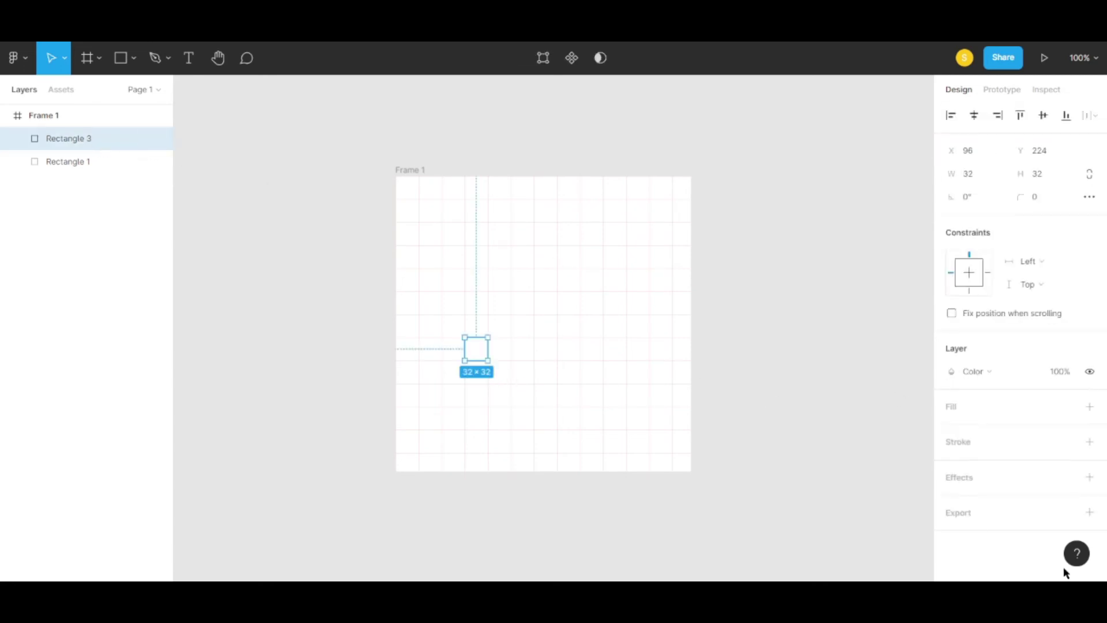
click(989, 375)
click(978, 422)
- Add a stroke to Rectangle 3 and set its colour to vivid red E51313
click(1090, 442)
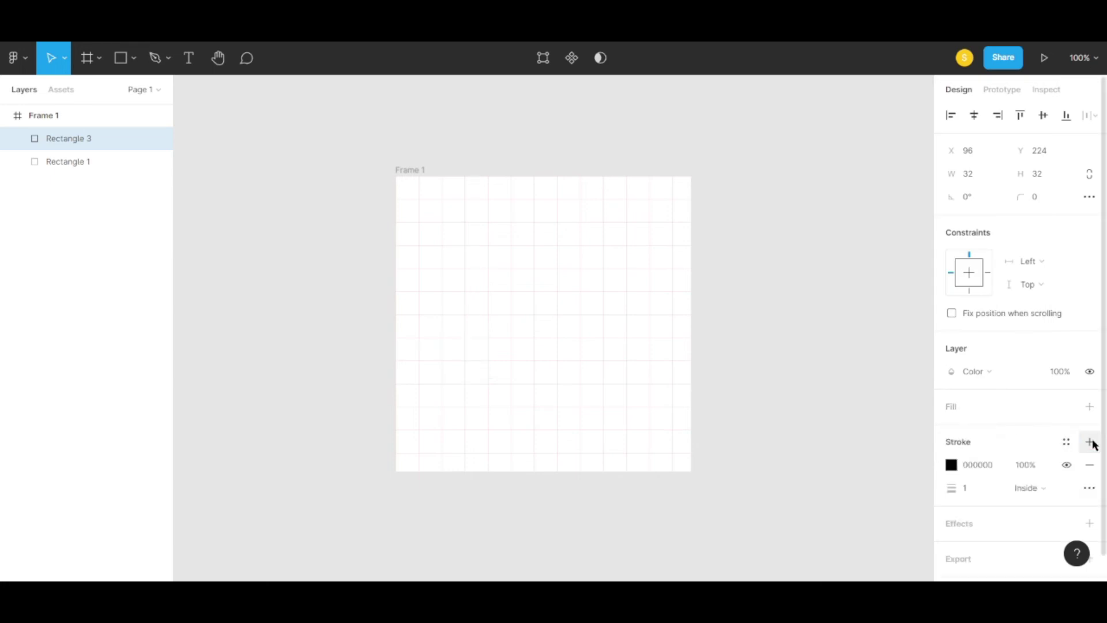
click(980, 465)
key(Escape)
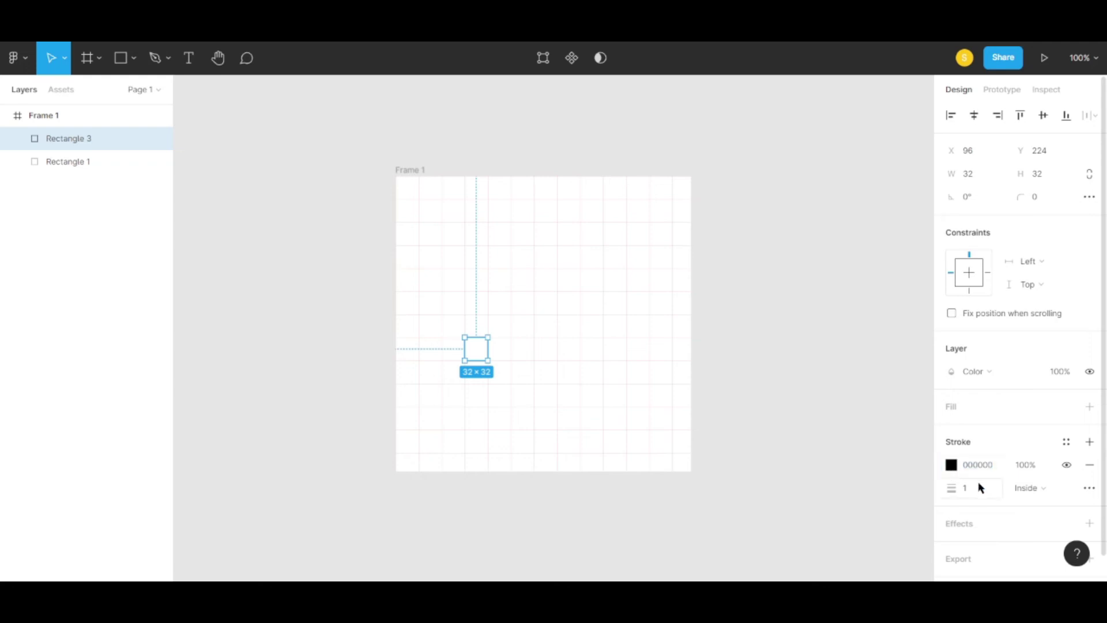
click(950, 467)
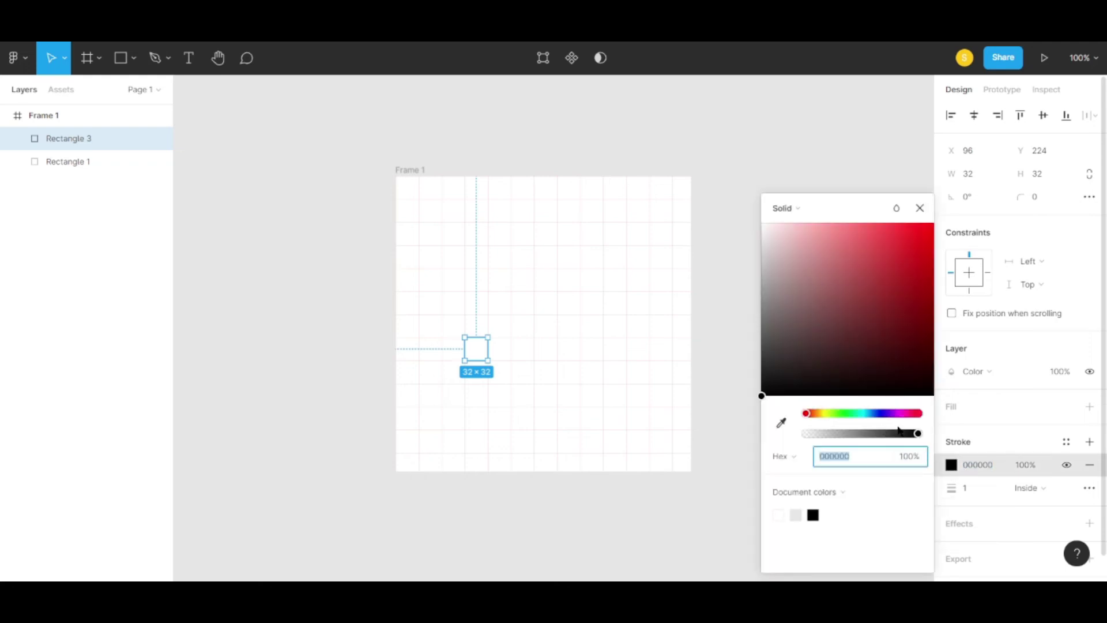
drag(809, 414, 919, 414)
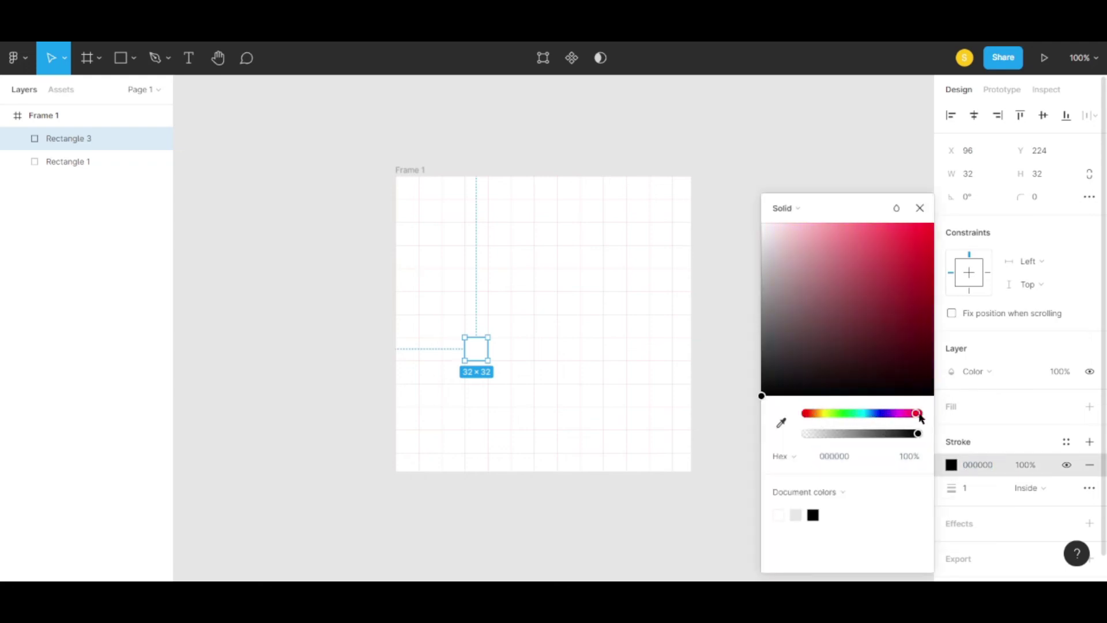
click(912, 276)
drag(914, 272, 919, 240)
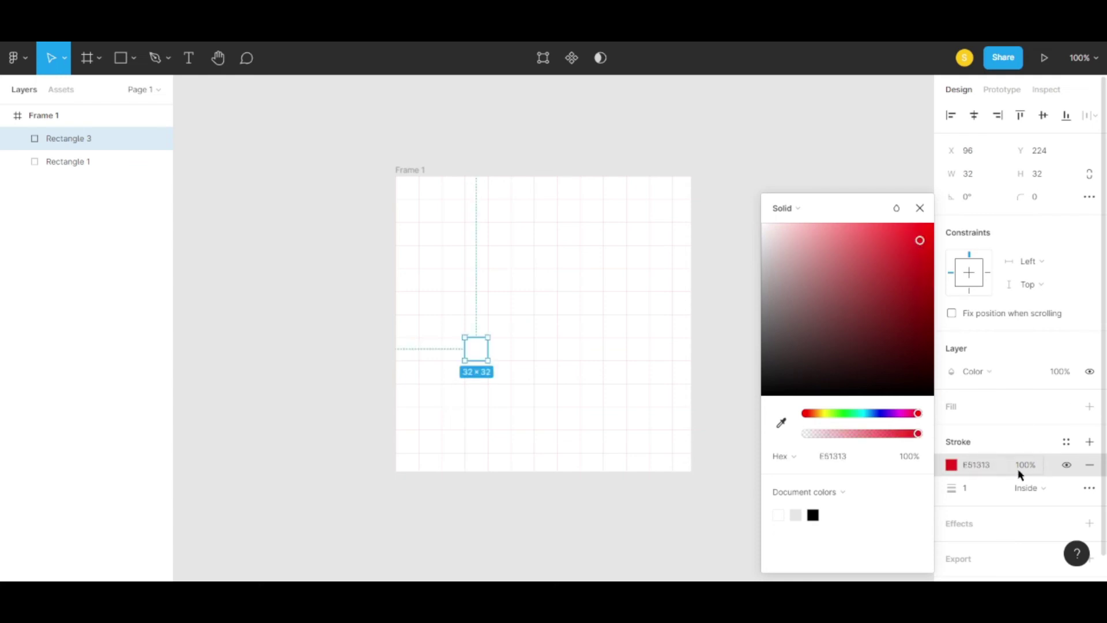
click(606, 403)
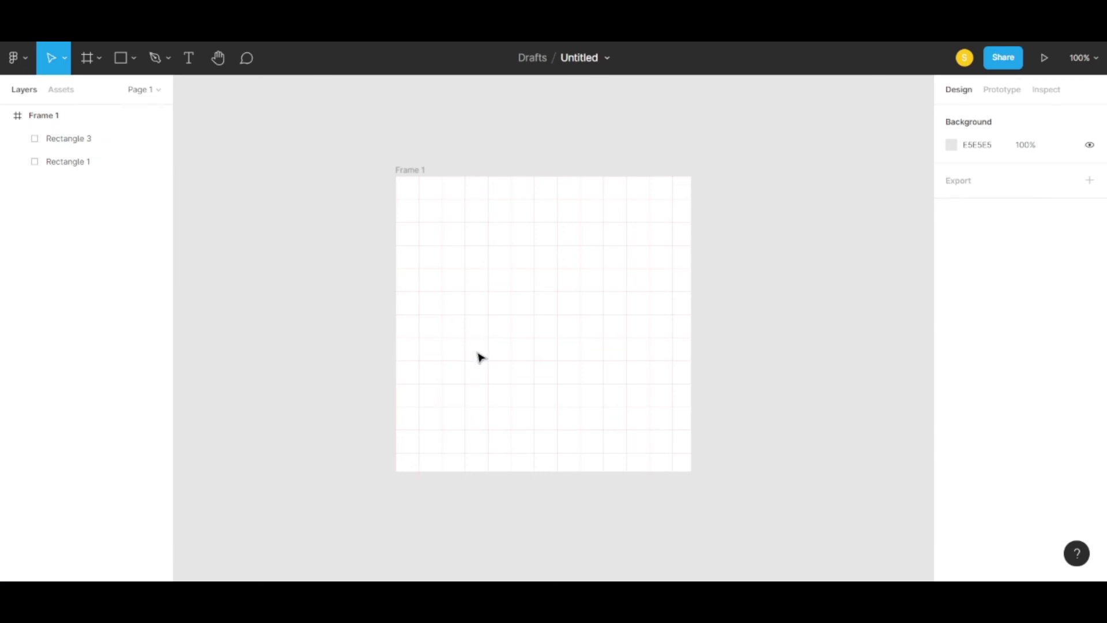
- Toggle Rectangle 3's red stroke off and on, then reselect the square
click(96, 140)
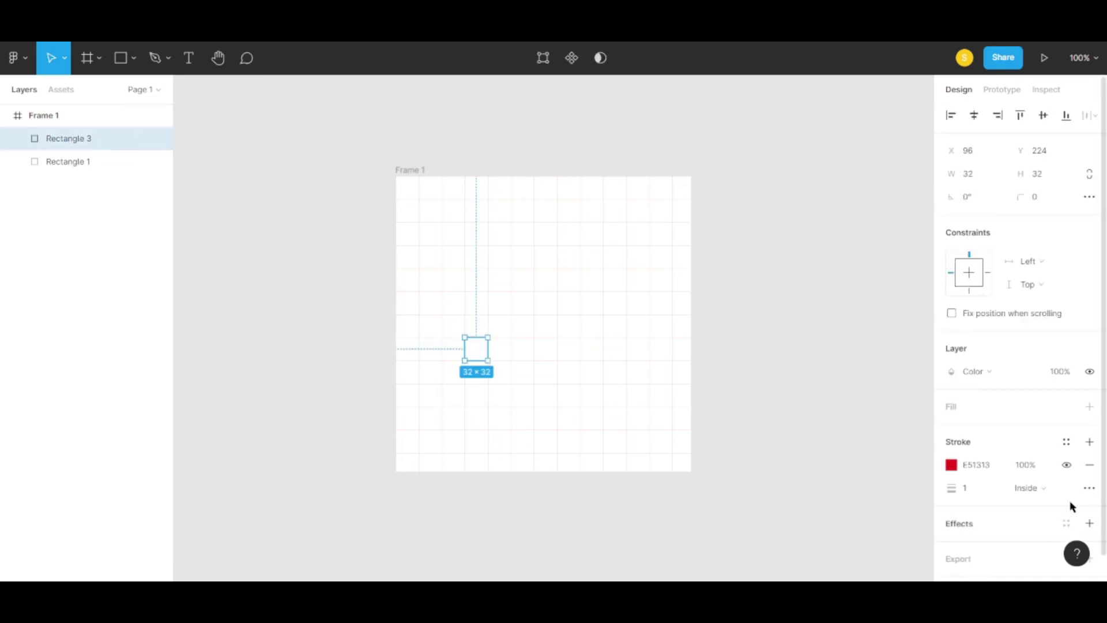
click(1067, 466)
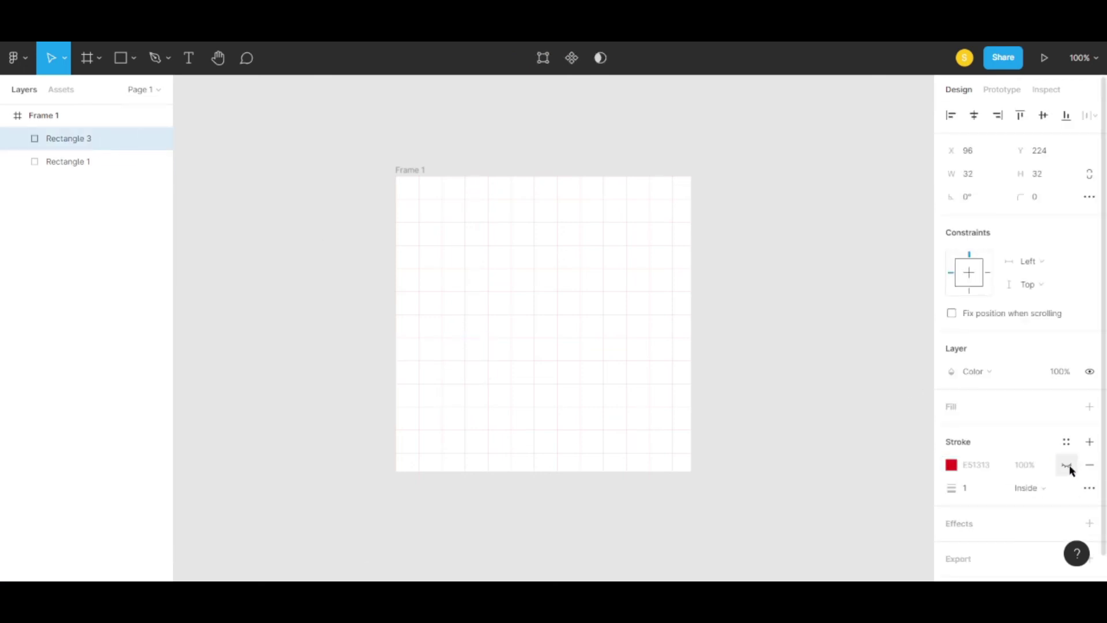
click(1068, 466)
click(951, 465)
click(514, 337)
drag(515, 337, 518, 346)
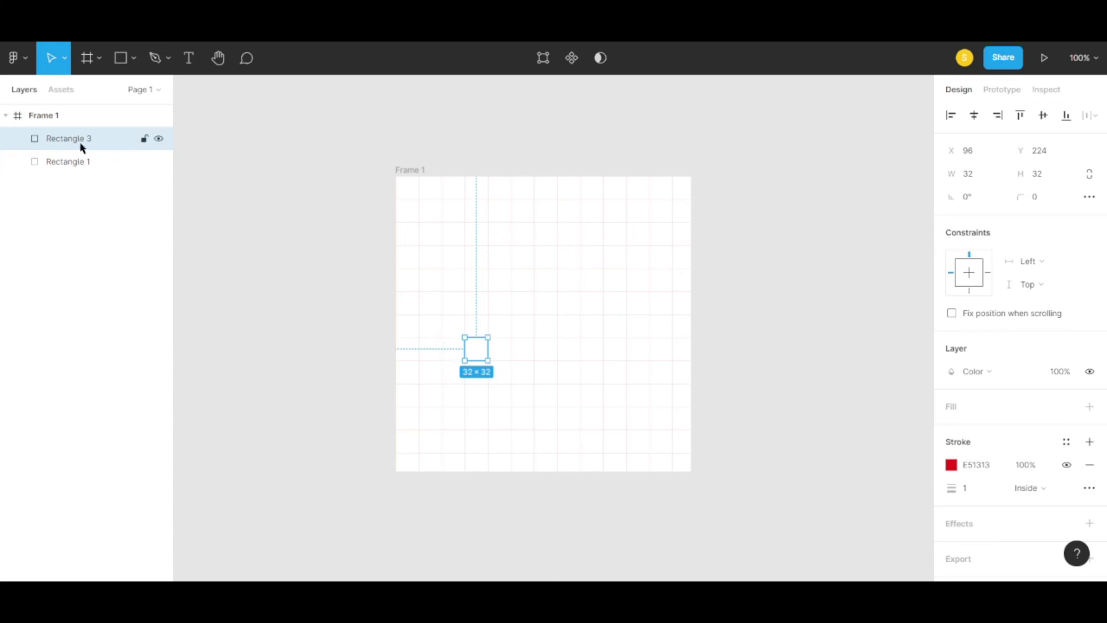
- Draw Rectangle 4, a 32×32 square at X 160, Y 224, filled bright red F90707
key(r)
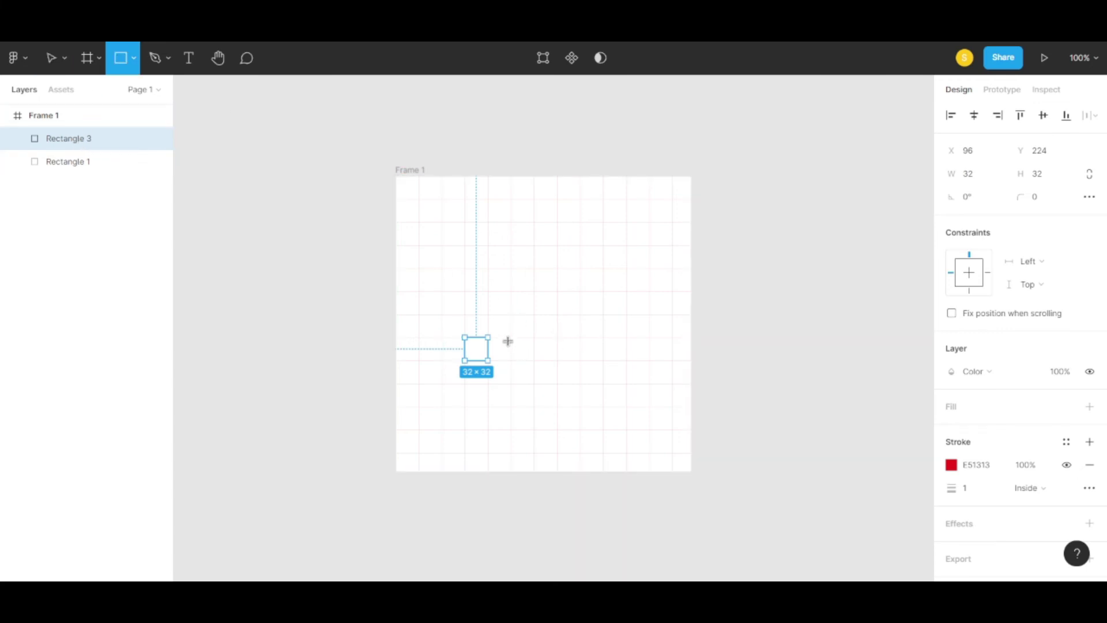
mouse_move(511, 337)
mouse_down()
mouse_move(517, 358)
mouse_move(534, 361)
mouse_up()
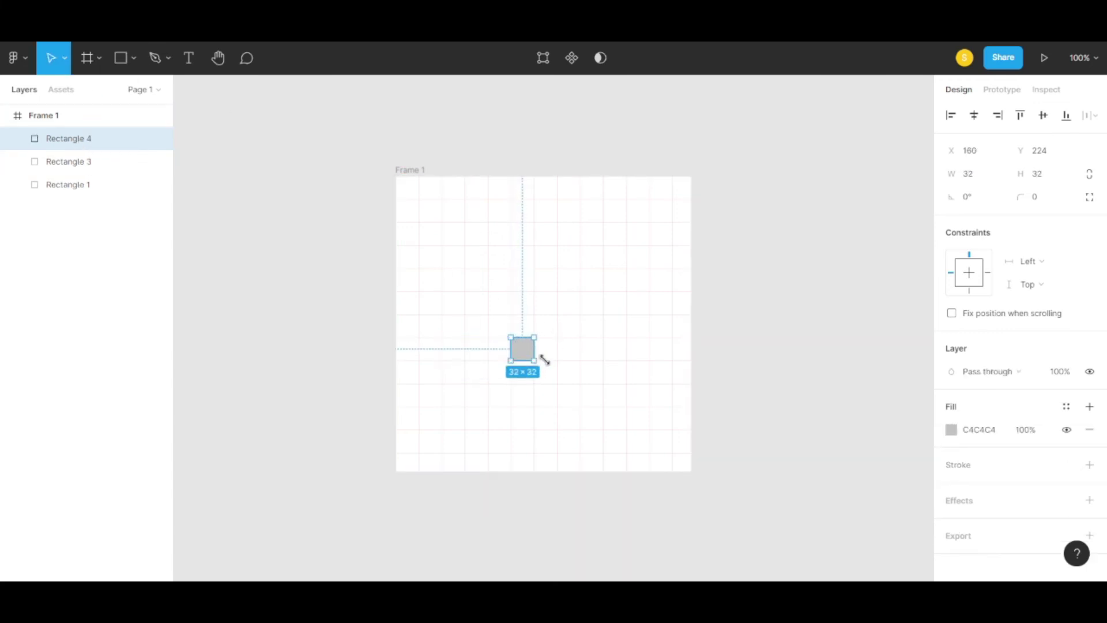
click(990, 435)
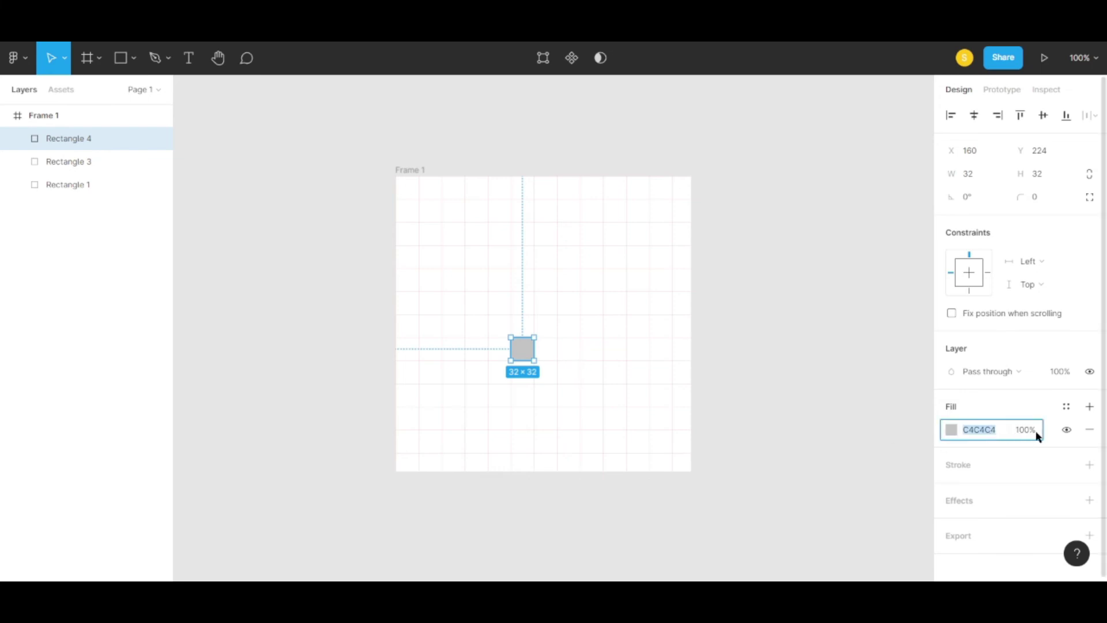
click(978, 432)
click(951, 430)
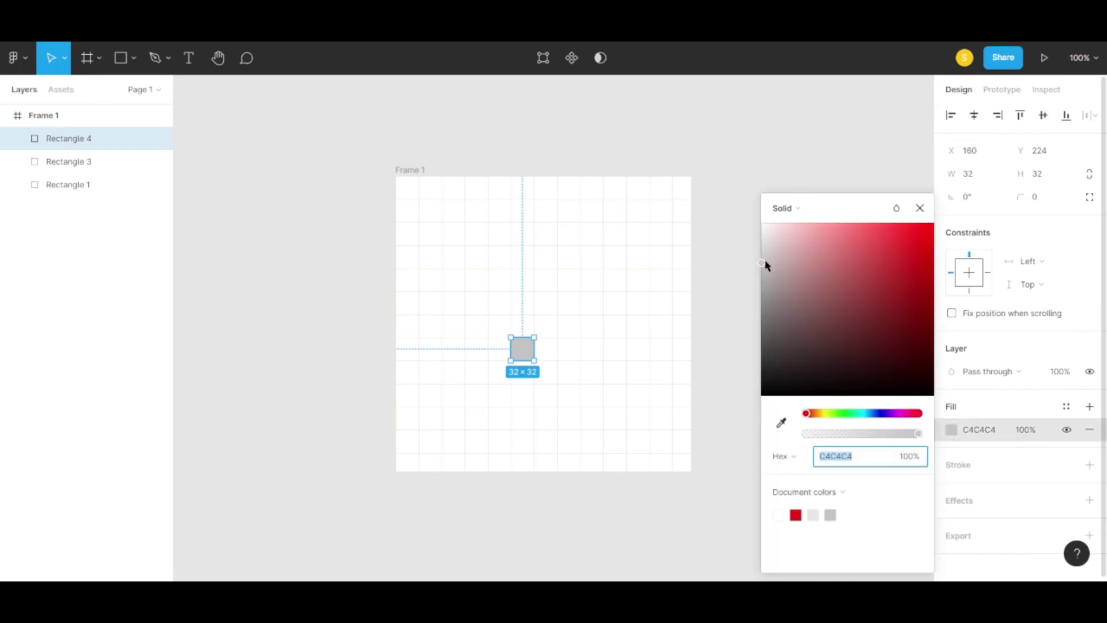
drag(762, 265, 930, 237)
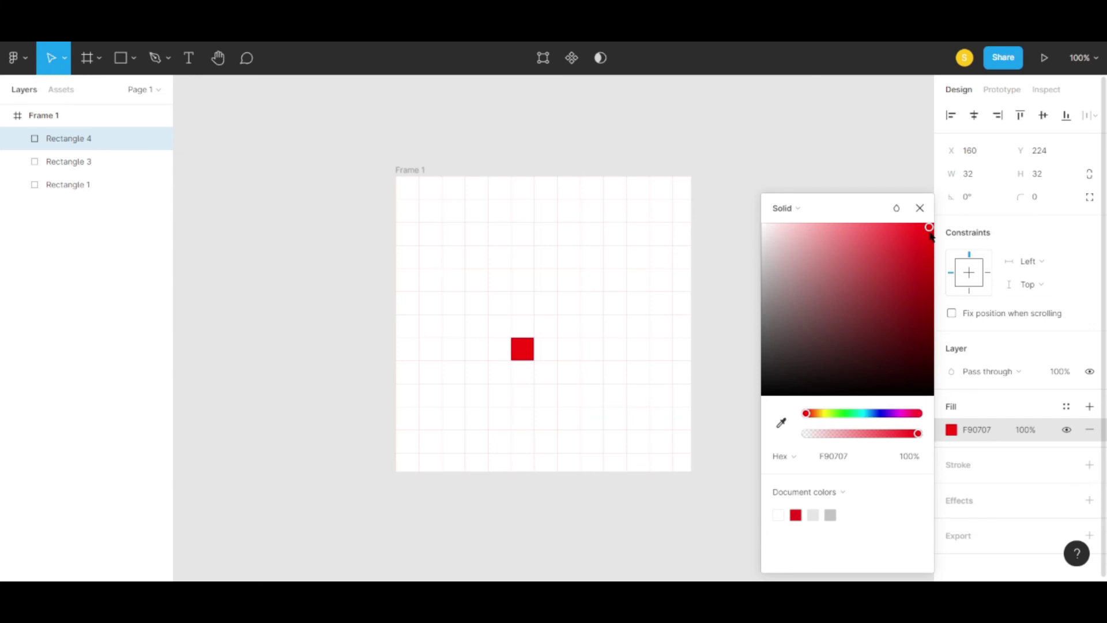
click(664, 400)
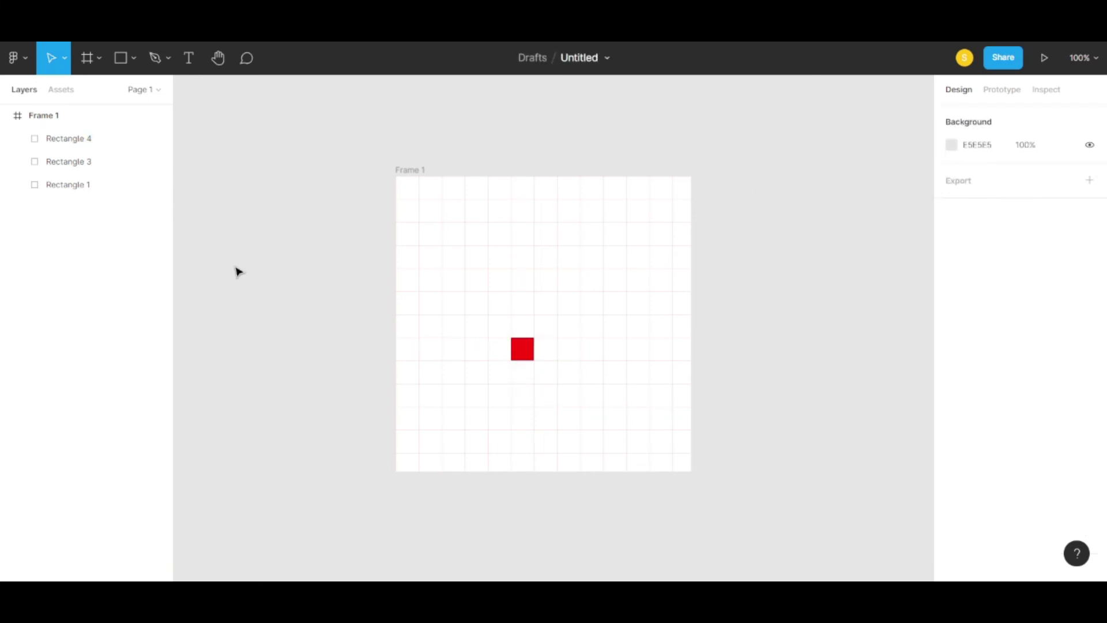
click(91, 188)
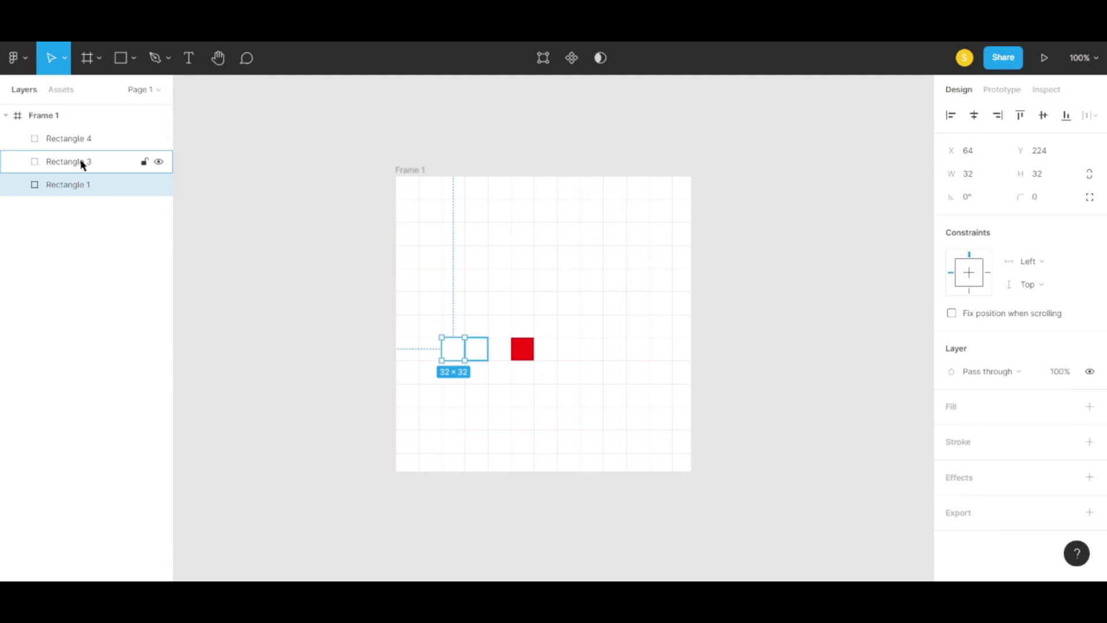
click(82, 139)
- Select Rectangles 1, 3 and 4 together, then narrow the selection to Rectangle 1
click(77, 189)
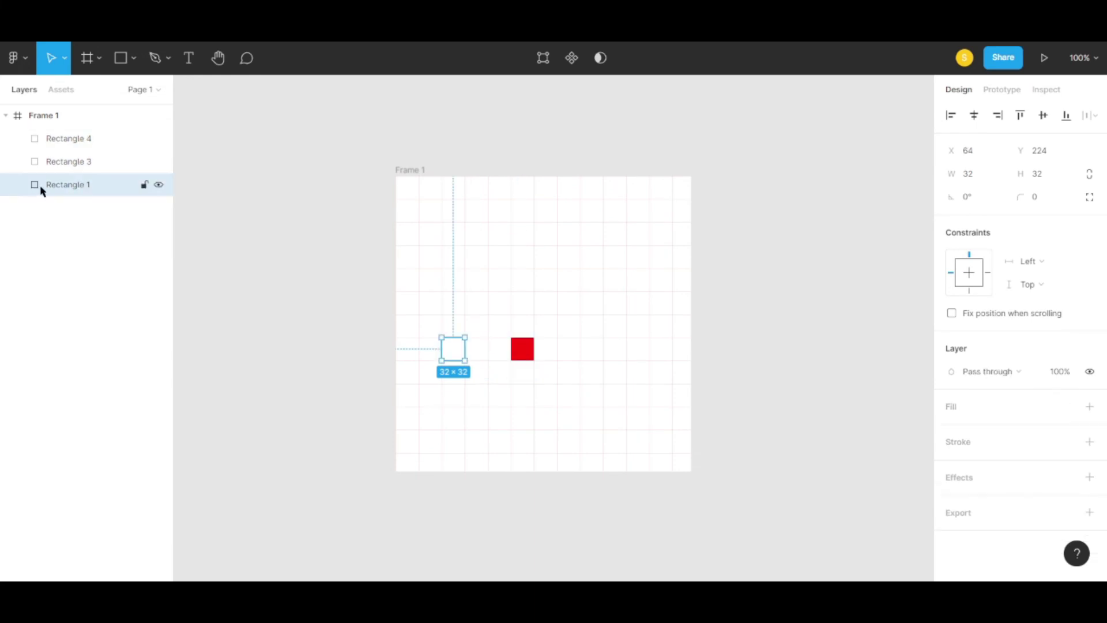
click(36, 163)
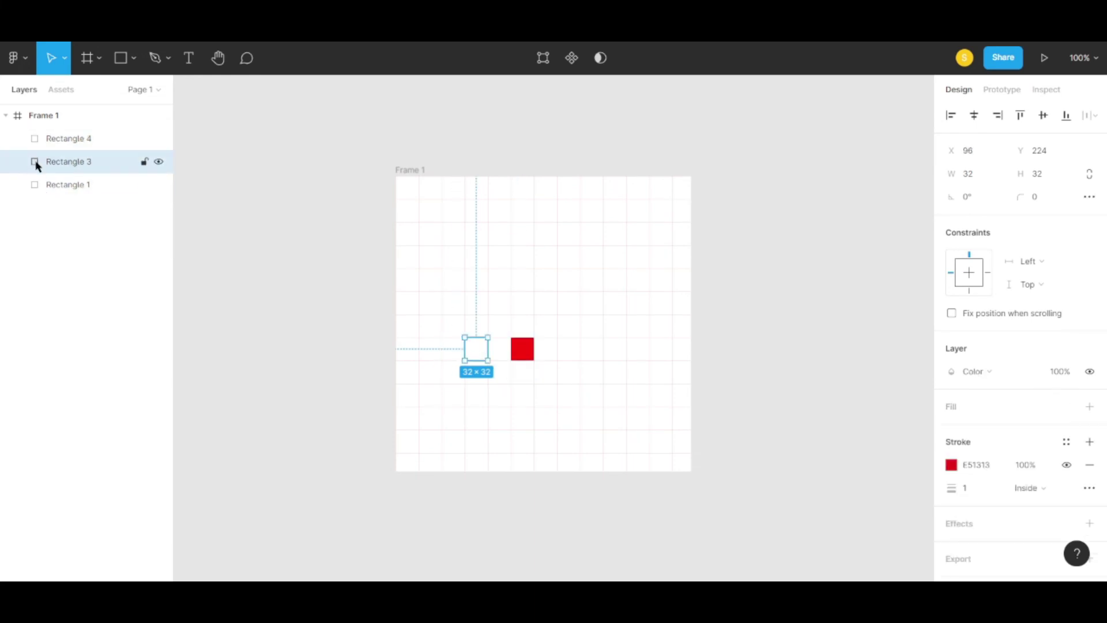
click(66, 140)
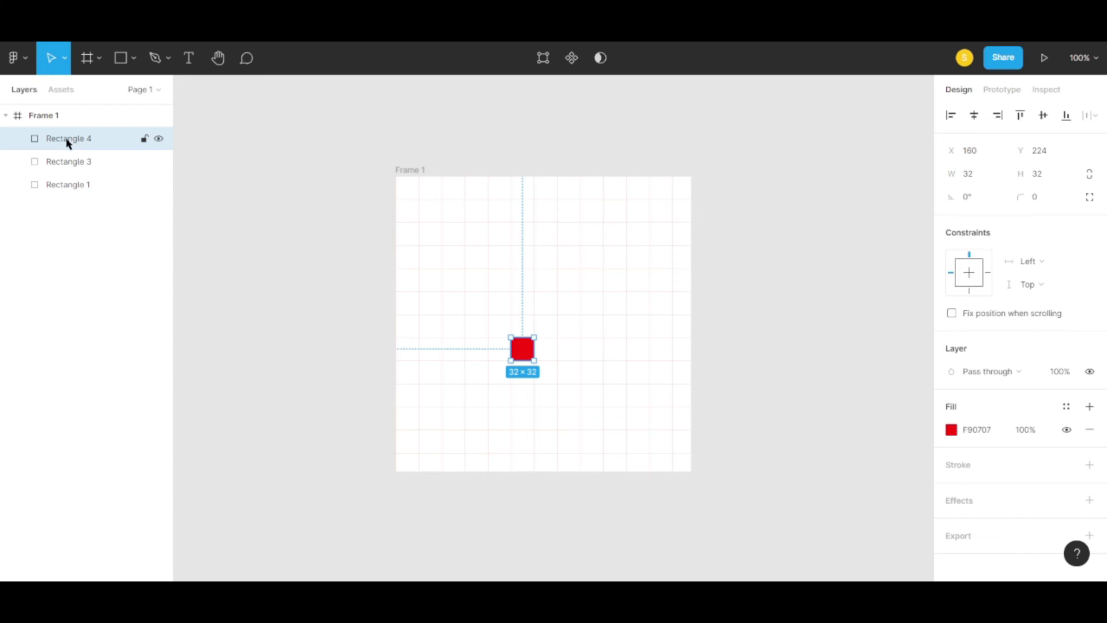
shift+click(66, 161)
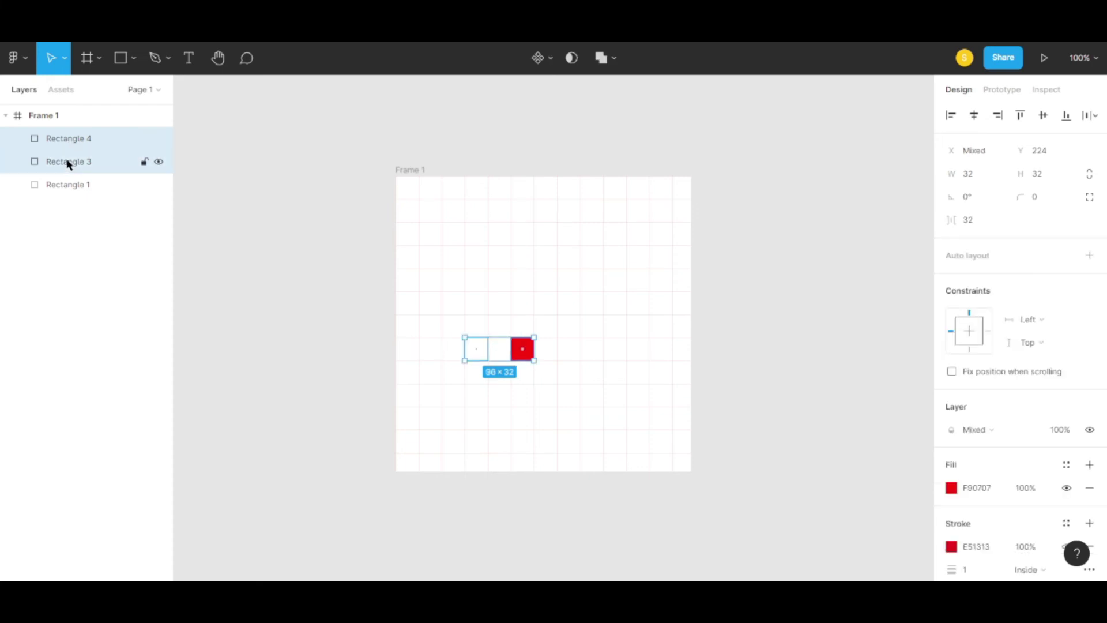
shift+click(74, 182)
right_click(91, 159)
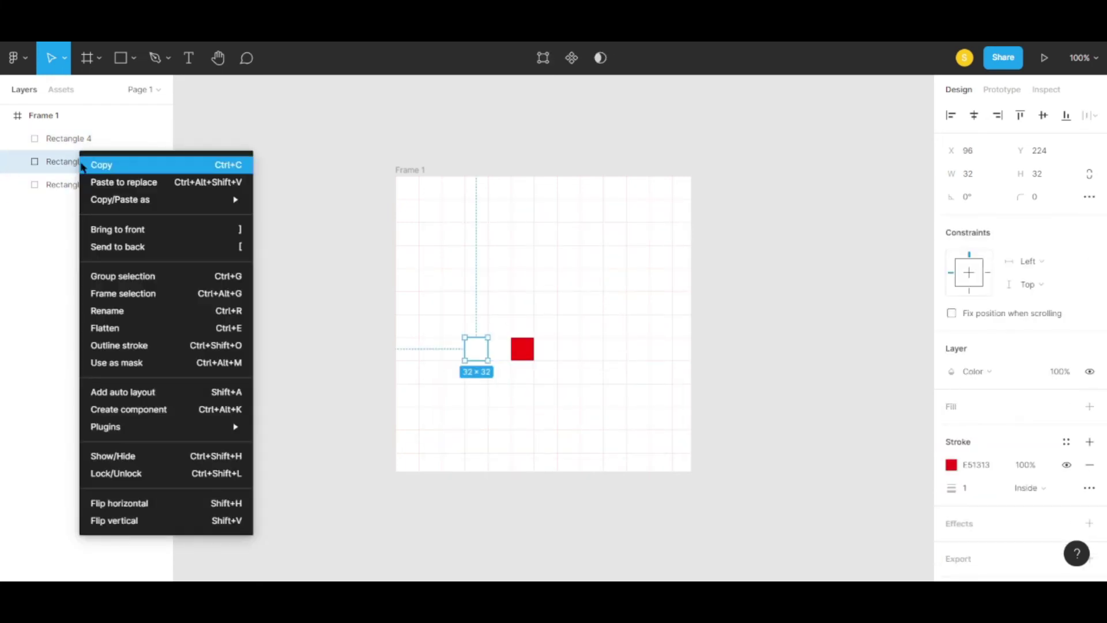
key(Escape)
click(87, 183)
right_click(88, 184)
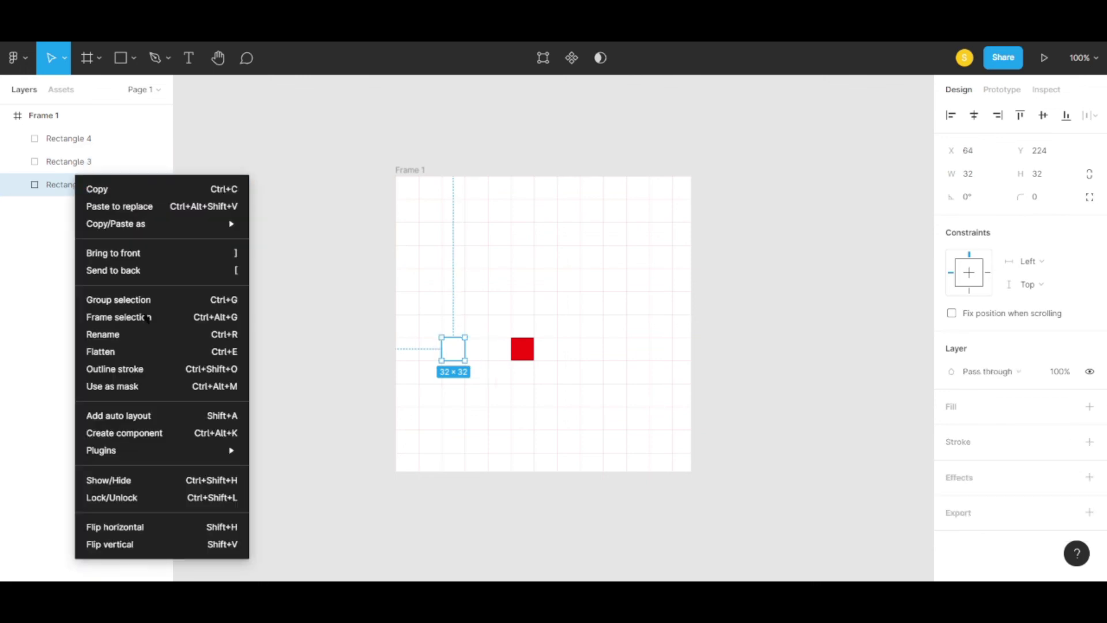
click(68, 187)
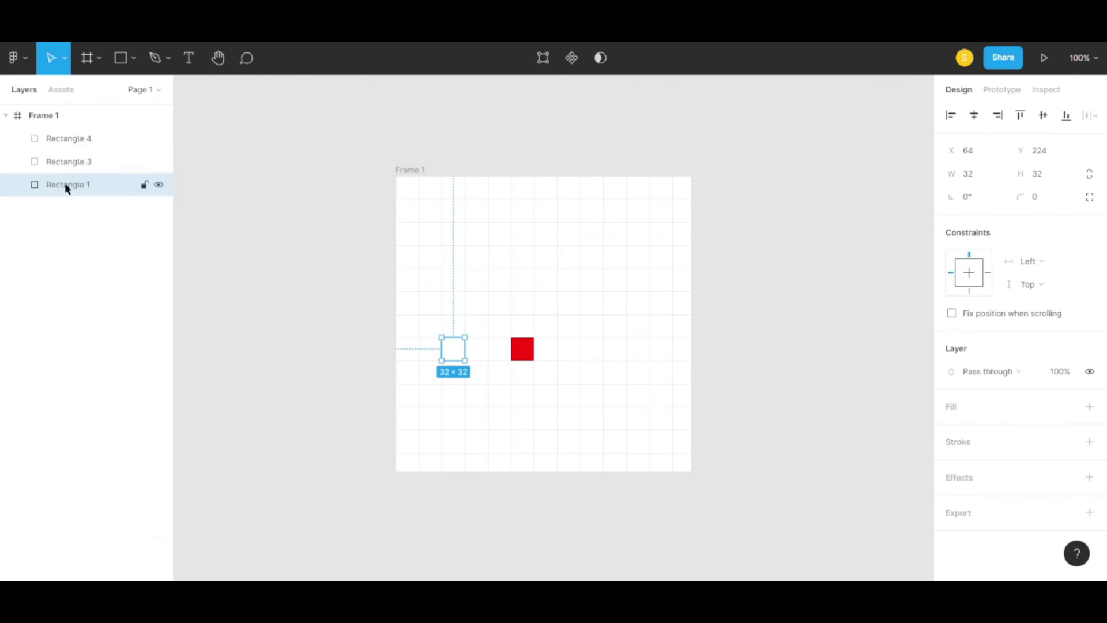
- Delete Rectangle 1, Rectangle 3 and the red Rectangle 4 one by one
key(Delete)
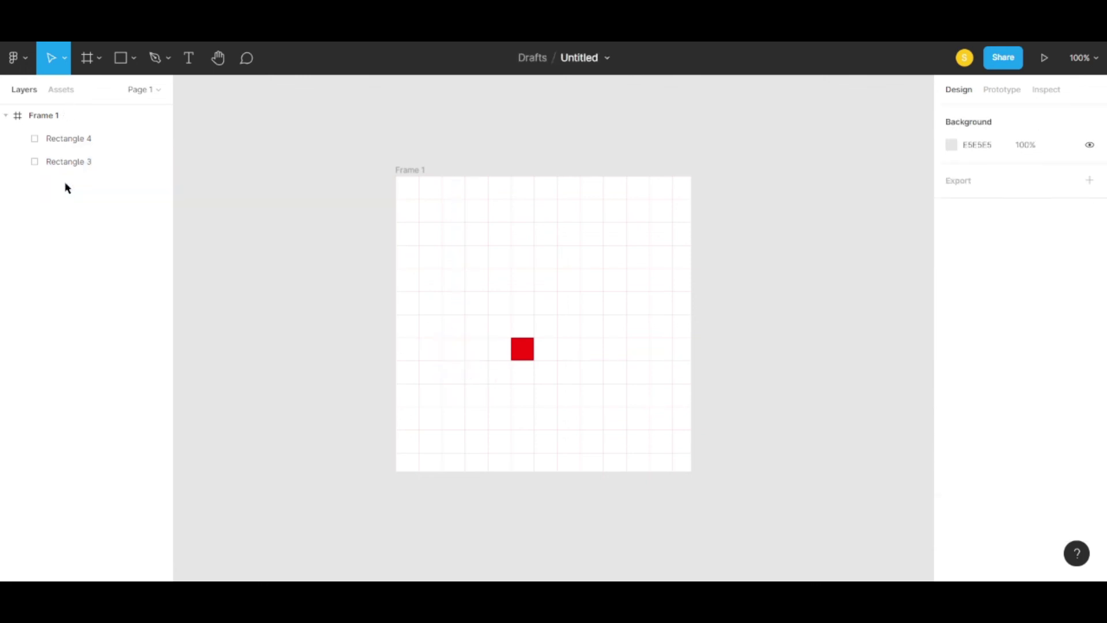
click(100, 166)
key(Delete)
click(92, 137)
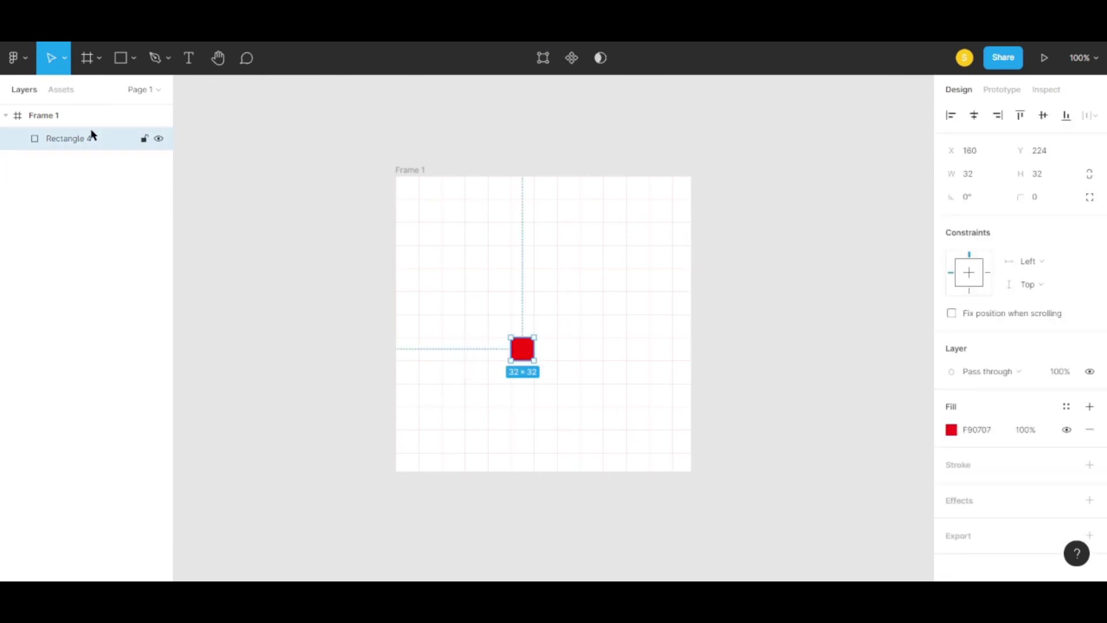
key(Delete)
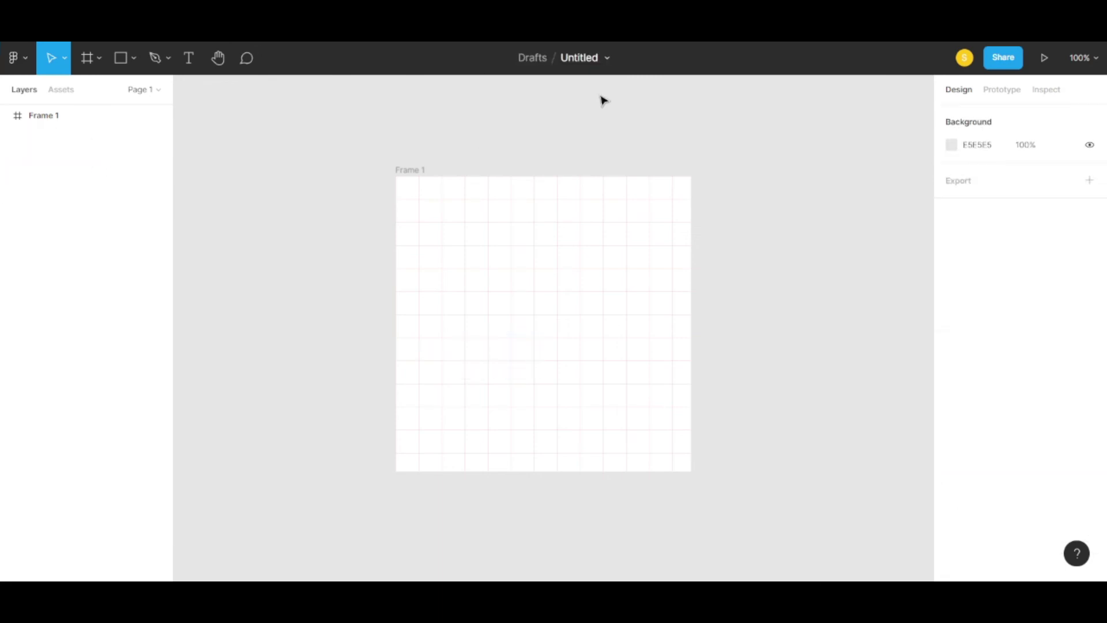
- Draw a 32×32 square at X 96, Y 192 in Frame 1 and fill it black 000000
click(128, 65)
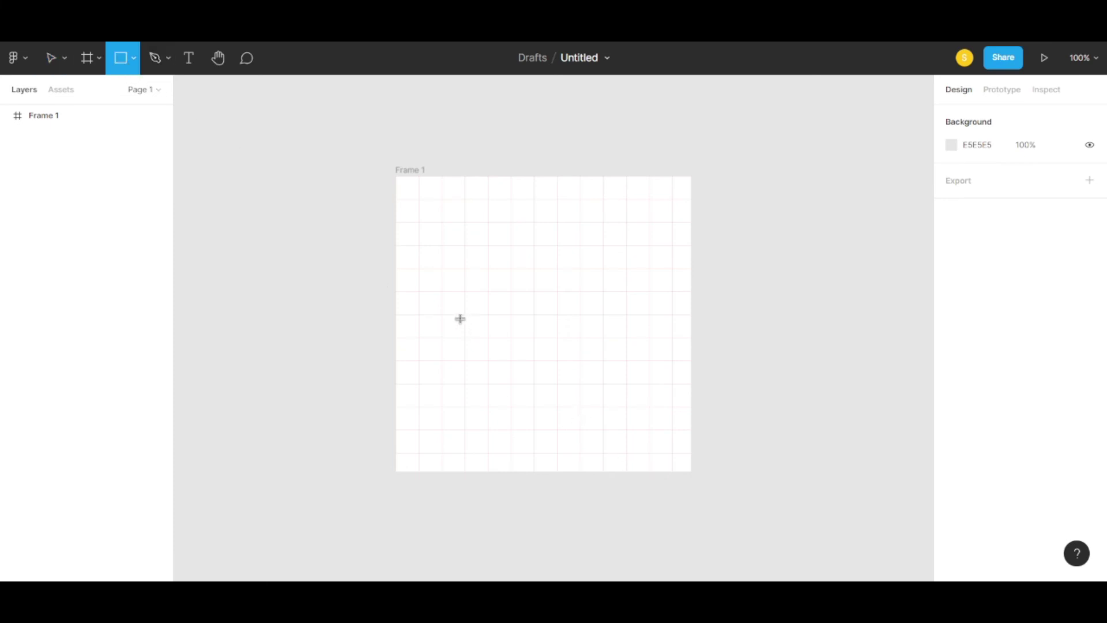
drag(465, 314, 486, 339)
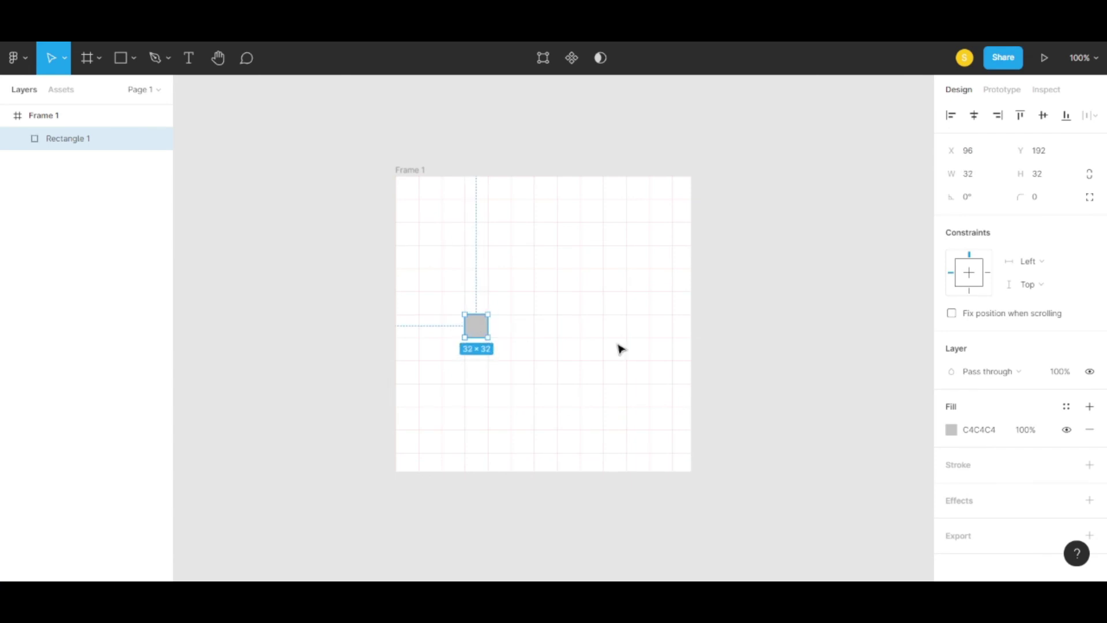
click(952, 430)
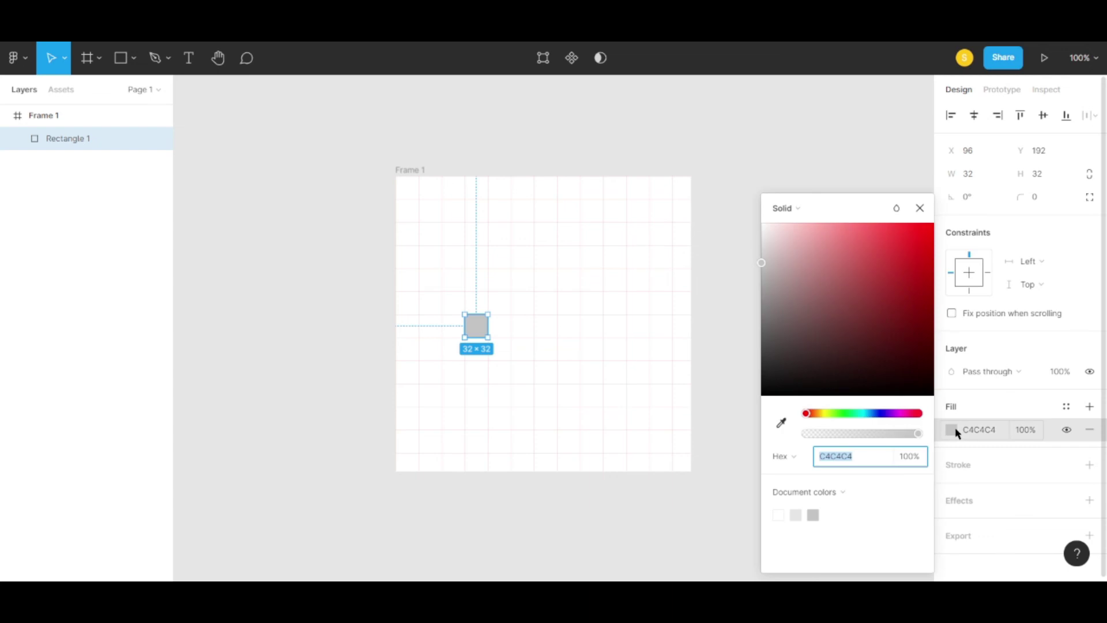
click(807, 417)
drag(764, 265, 762, 425)
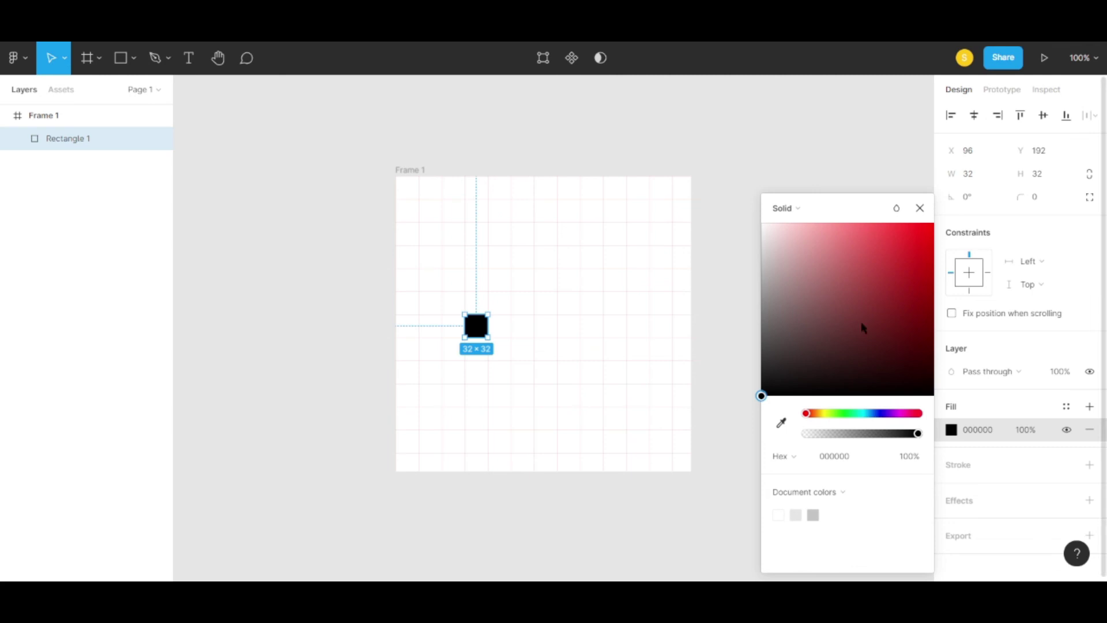
click(511, 333)
click(482, 330)
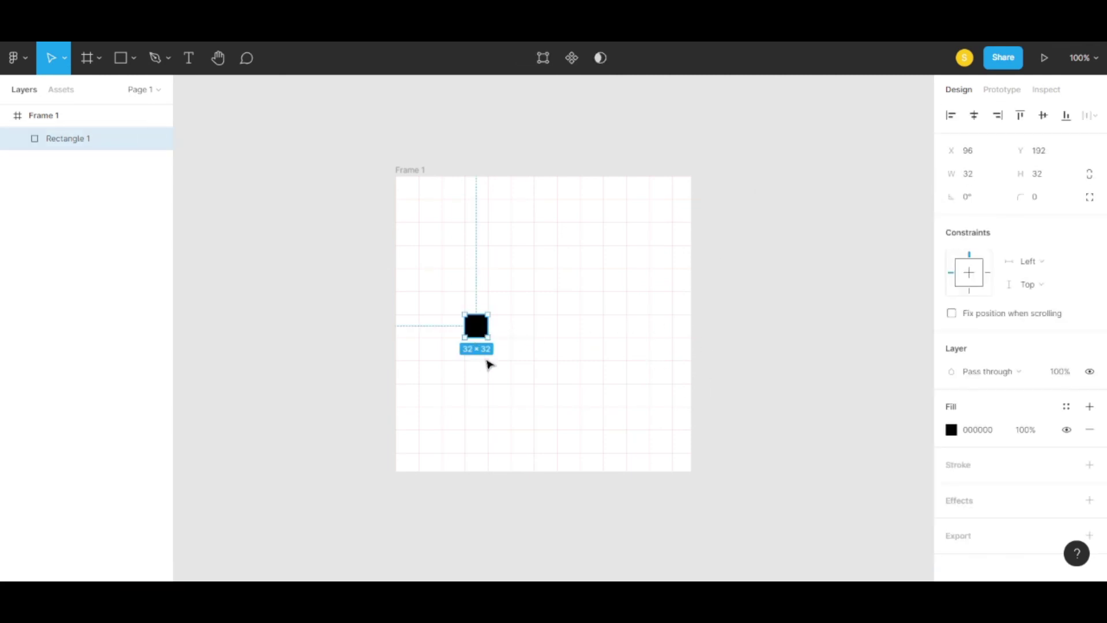
click(467, 361)
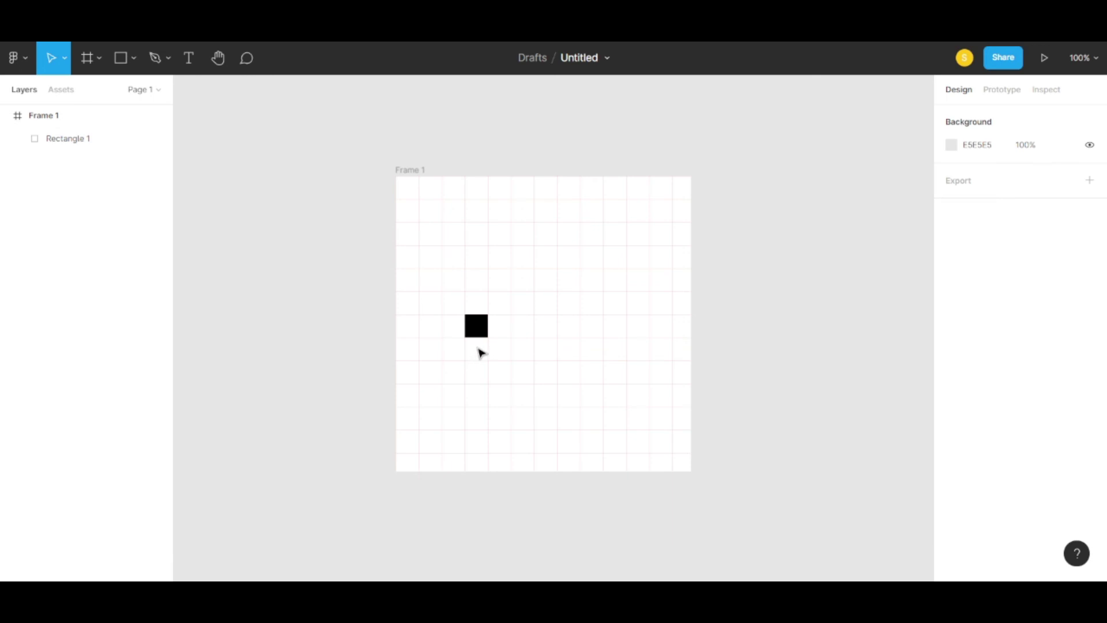
- Paste two copies of the black square and stack them below the original as a vertical bar
key(ctrl+v)
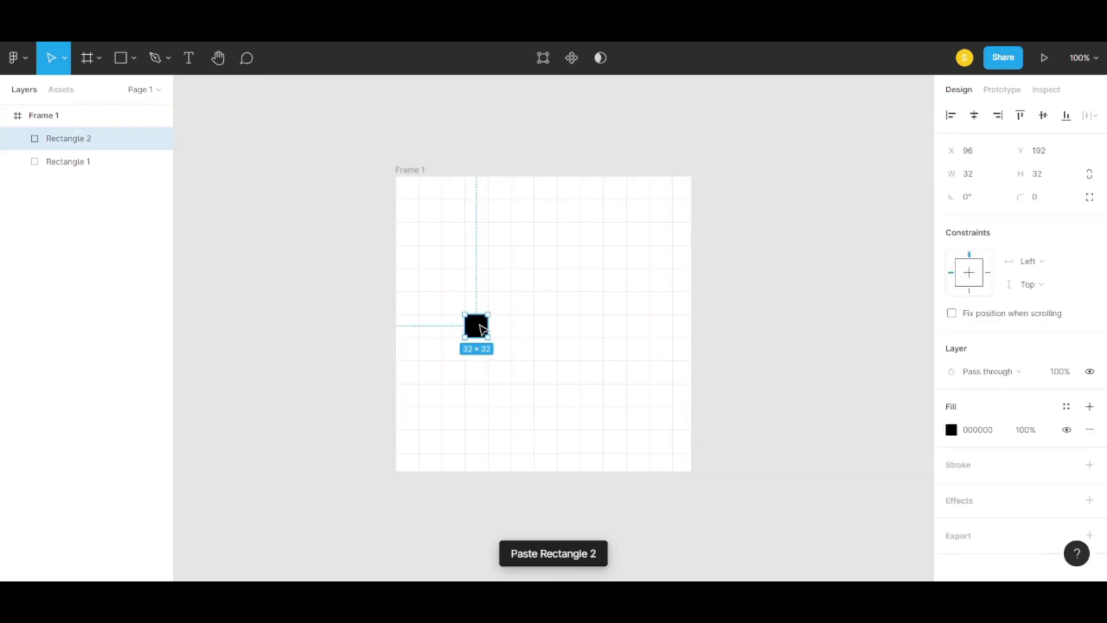
drag(480, 327, 480, 353)
key(ctrl+v)
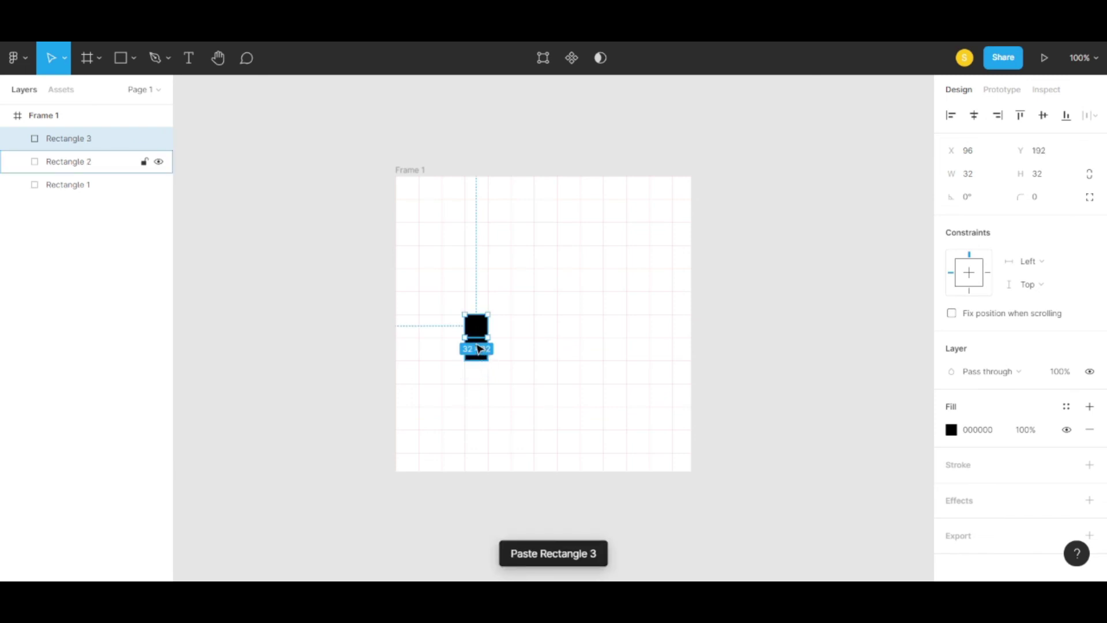
drag(479, 349, 486, 373)
click(486, 389)
- Paste two more copies stepping diagonally down-right, ending at X 160, Y 288
click(482, 386)
key(ctrl+v)
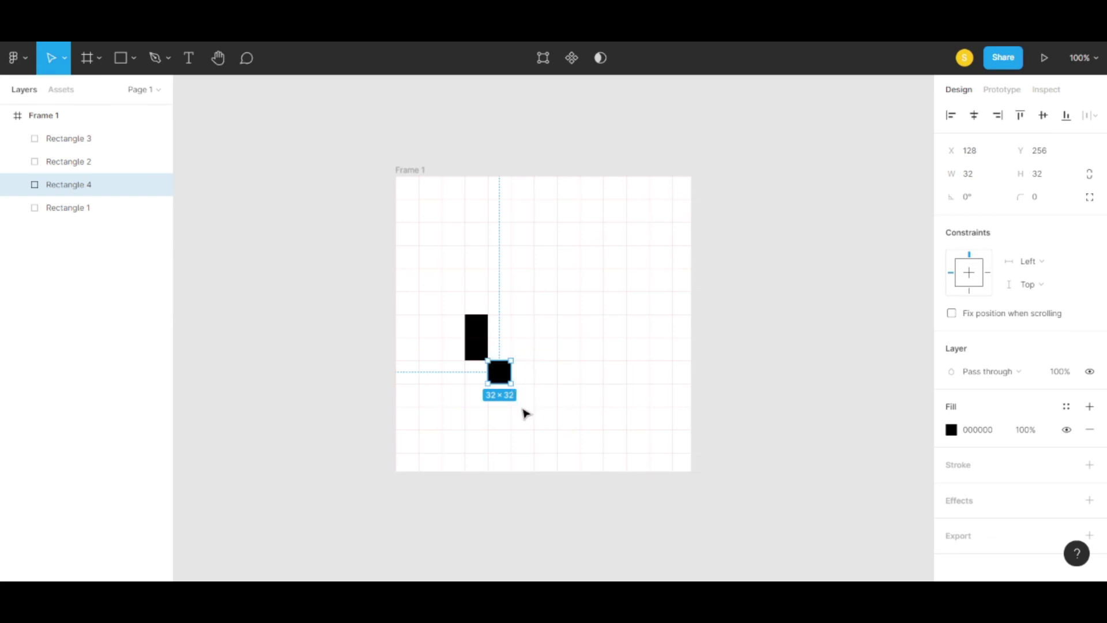
click(544, 326)
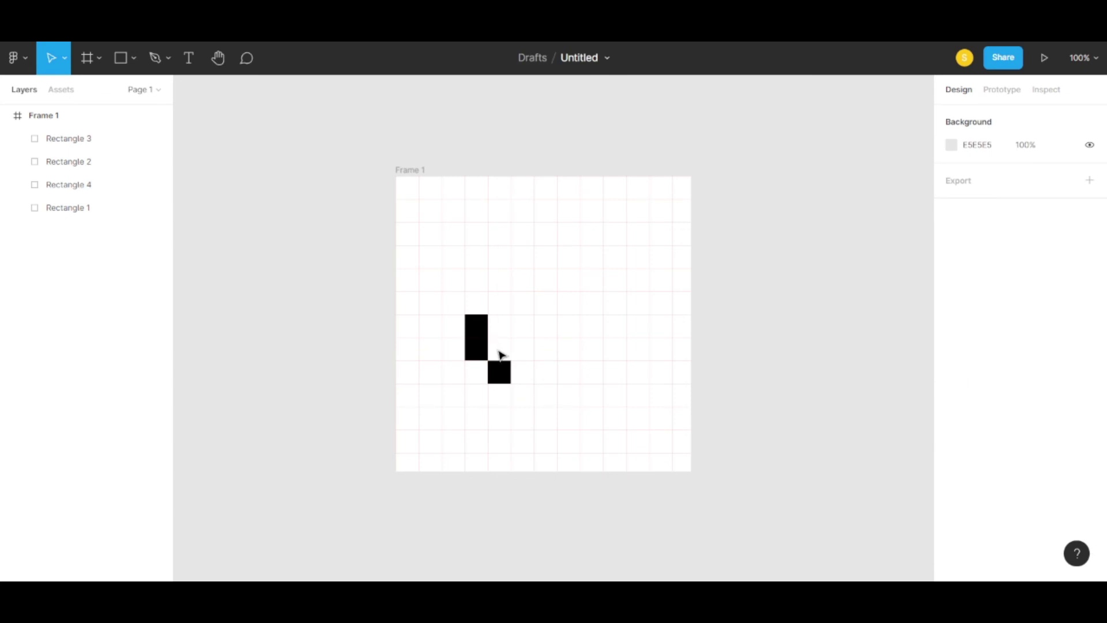
key(ctrl+v)
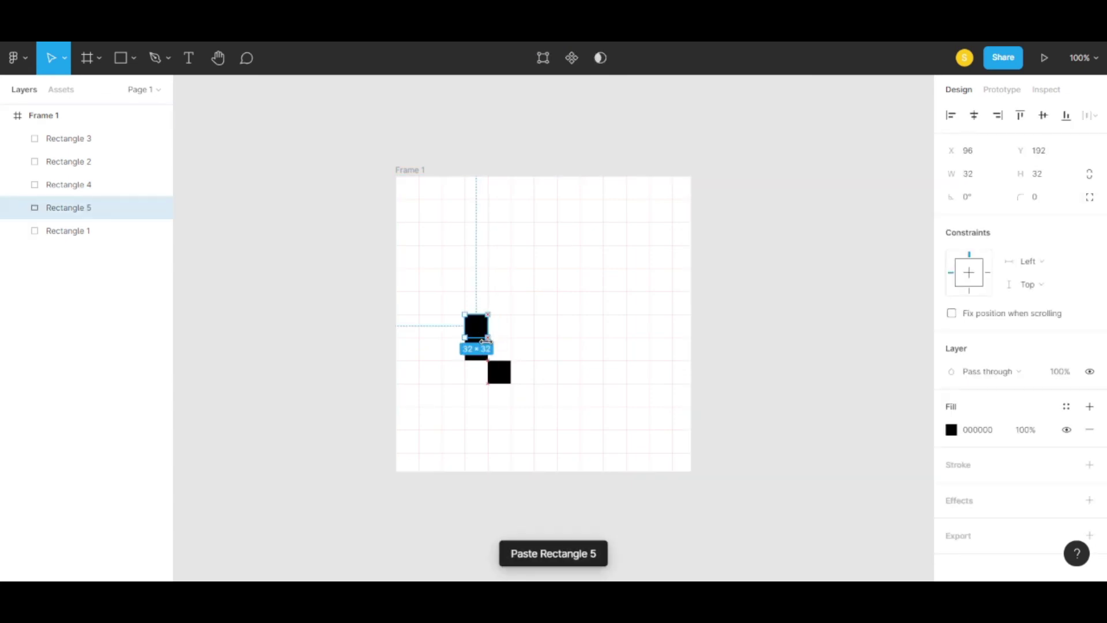
drag(479, 331, 526, 398)
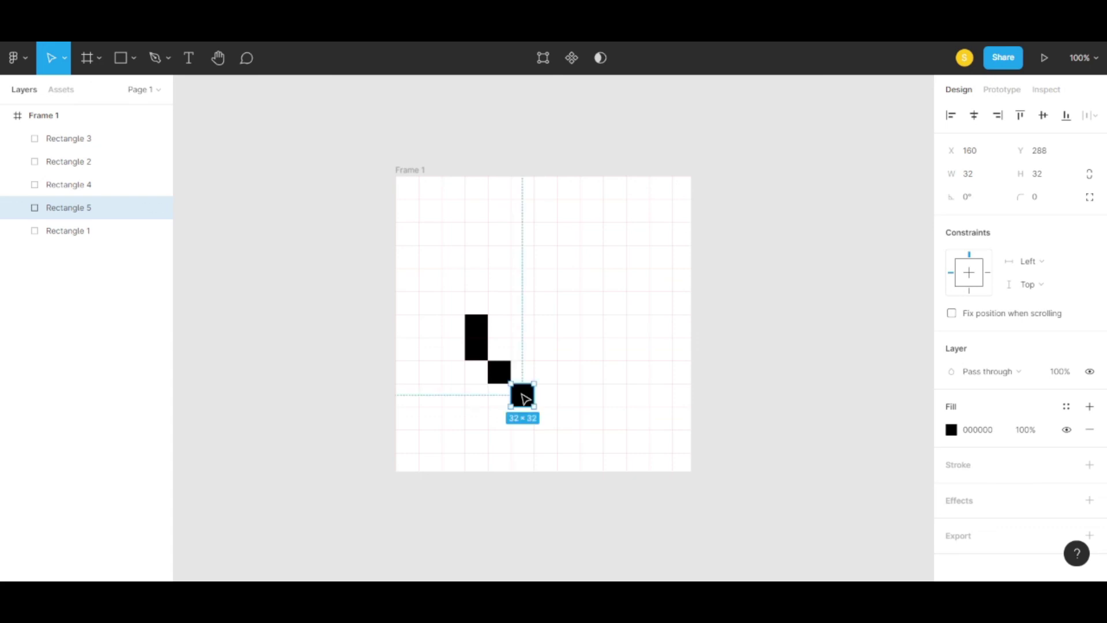
- Add a square right of the lowest one and another stepping up to its right
click(600, 396)
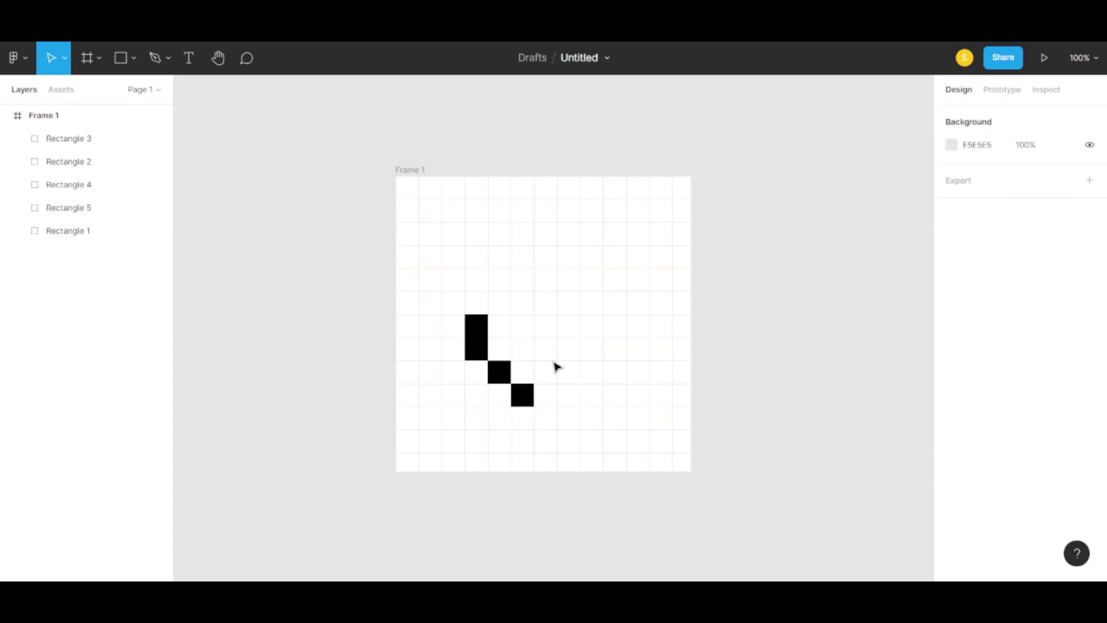
click(553, 385)
key(ctrl+v)
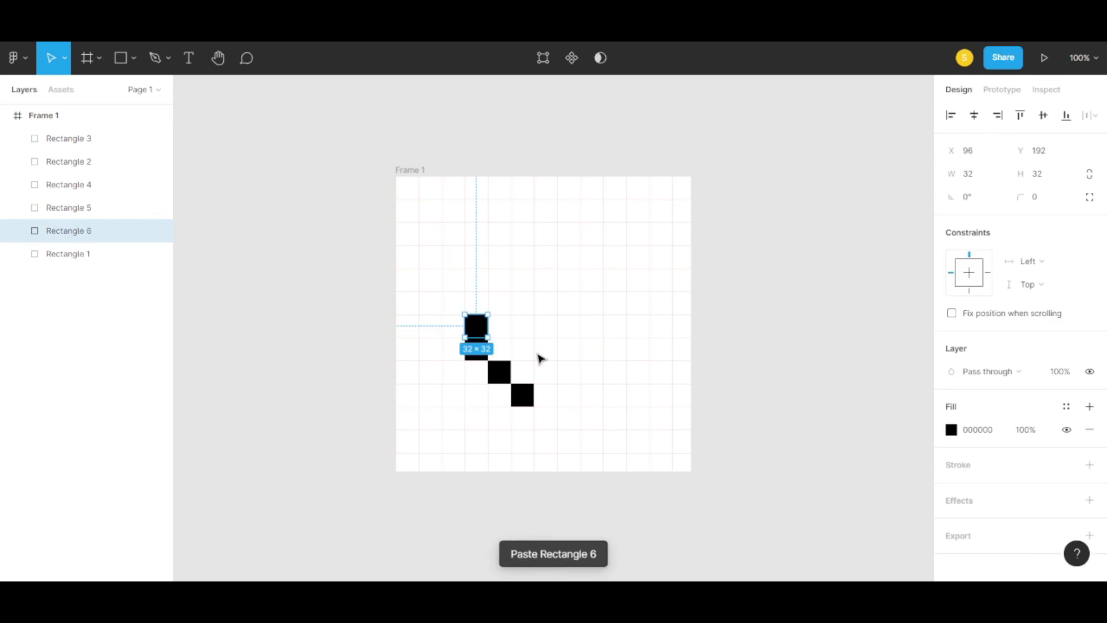
drag(486, 332, 553, 398)
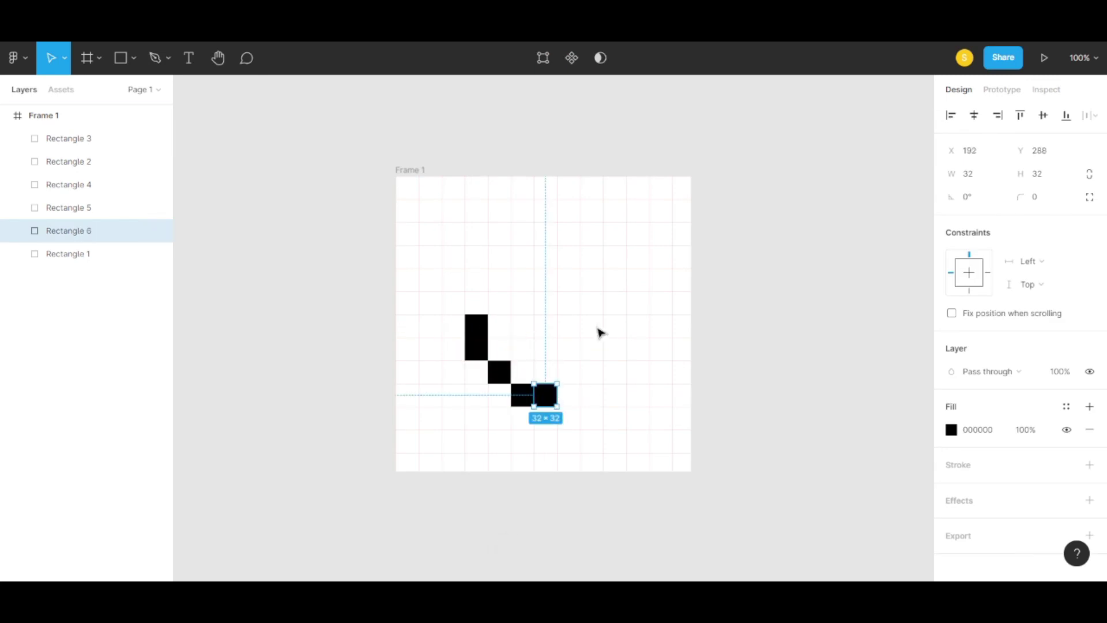
click(600, 354)
key(ctrl+v)
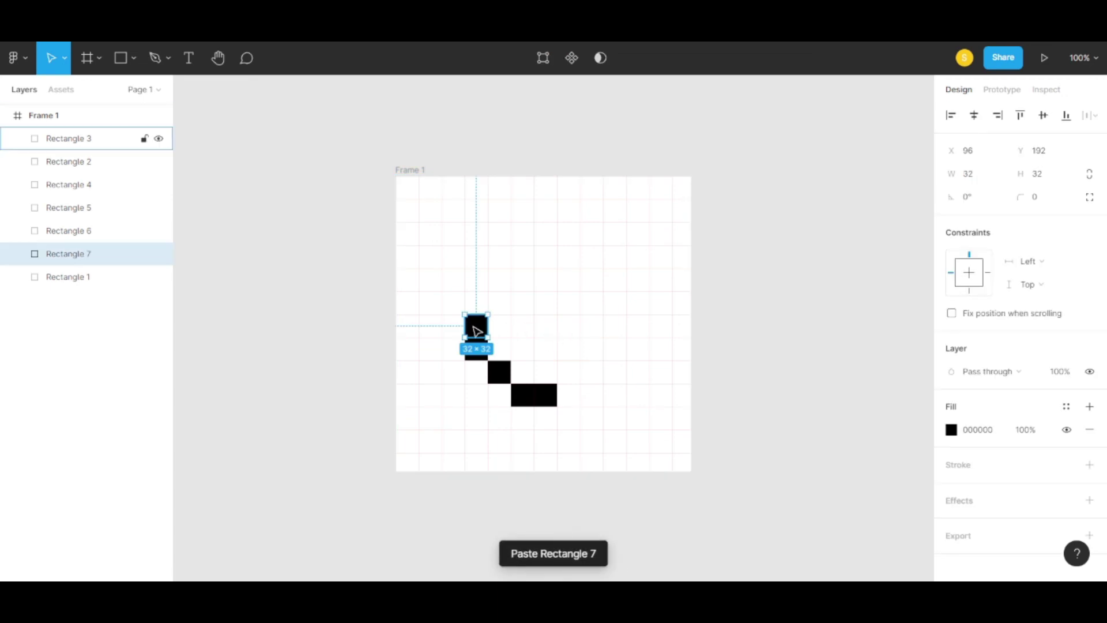
click(470, 328)
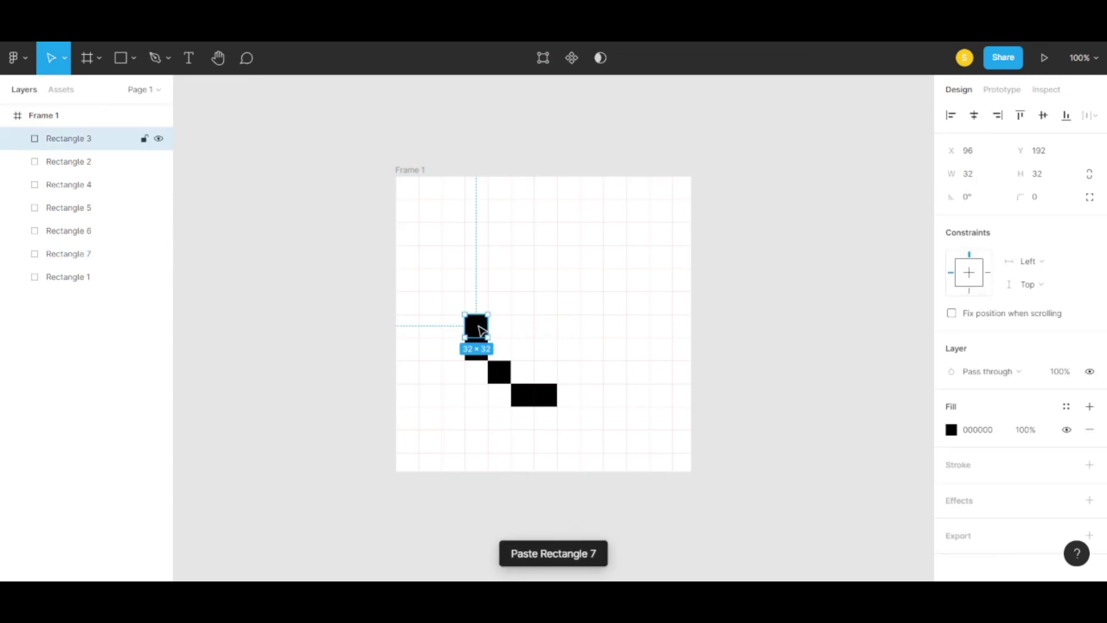
drag(480, 329, 569, 376)
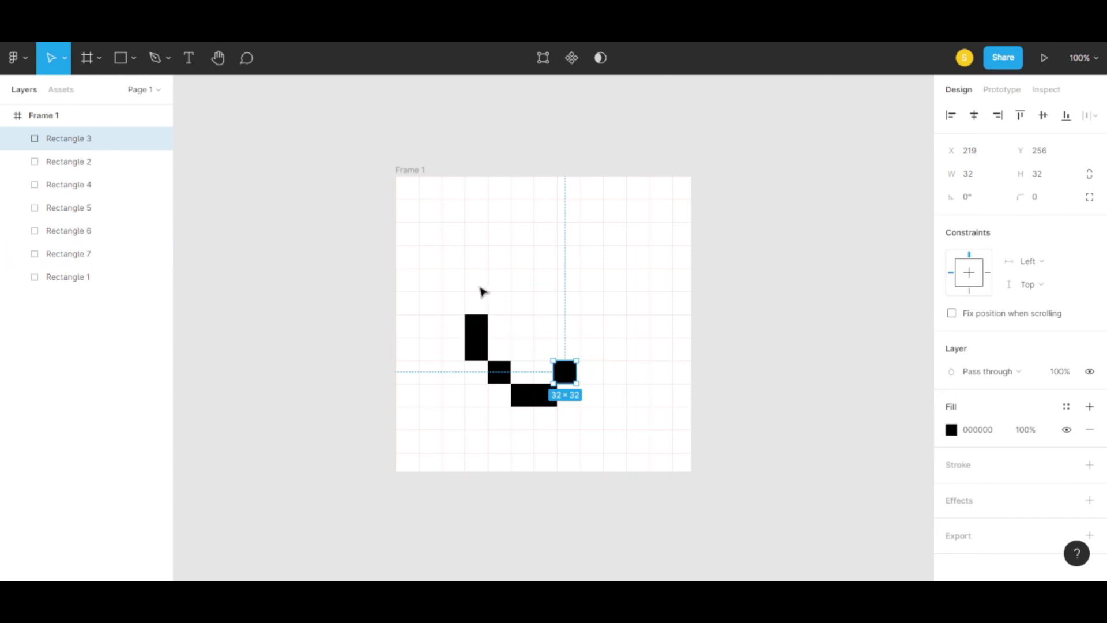
click(468, 427)
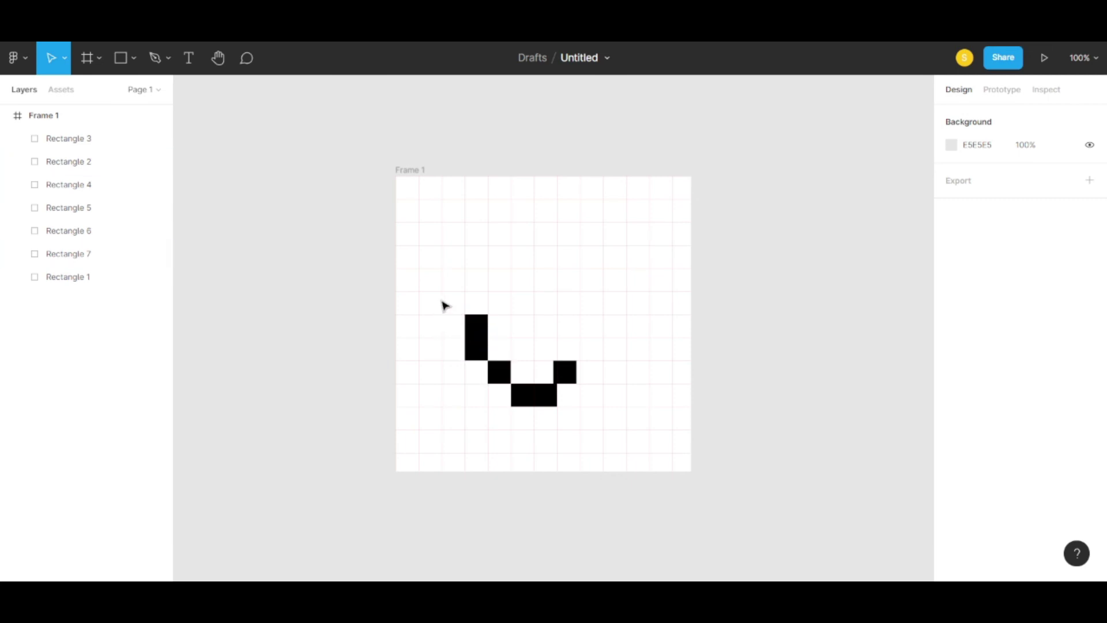
- Duplicate the two squares of the vertical bar in place
drag(444, 305, 497, 363)
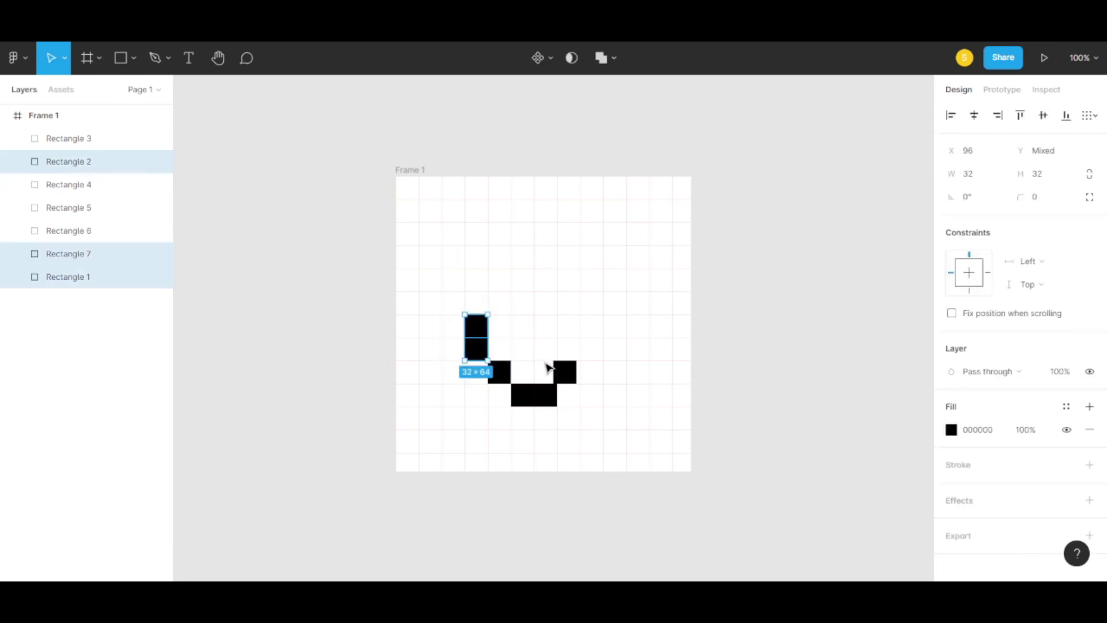
click(566, 326)
key(ctrl+v)
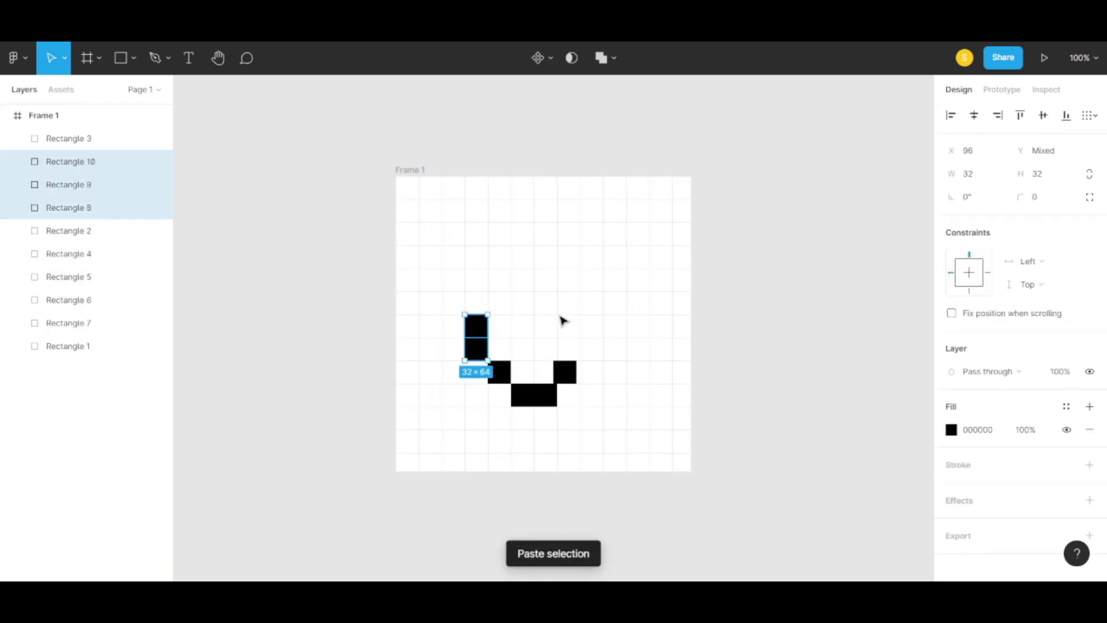